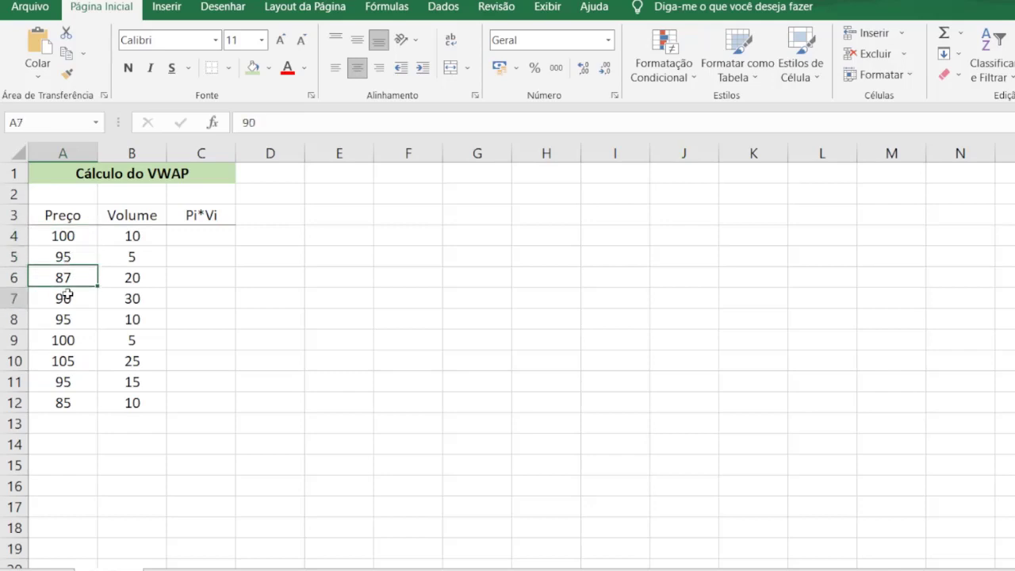
Step: Go through the prices in column A and compare the first row's price with its volume
click(68, 340)
click(76, 358)
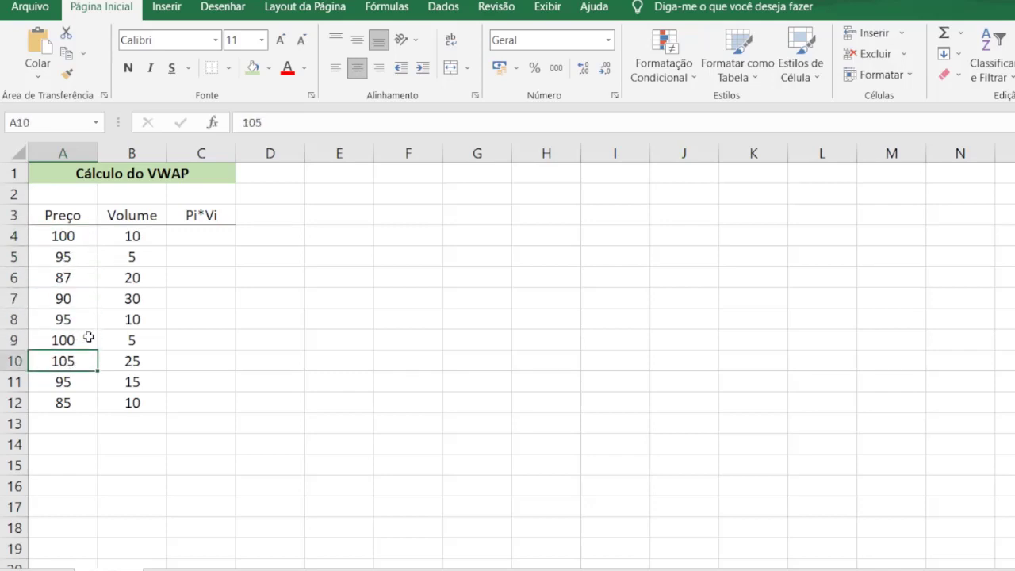
key(Up)
key(Up)
key(Up)
key(Up)
key(Up)
key(Up)
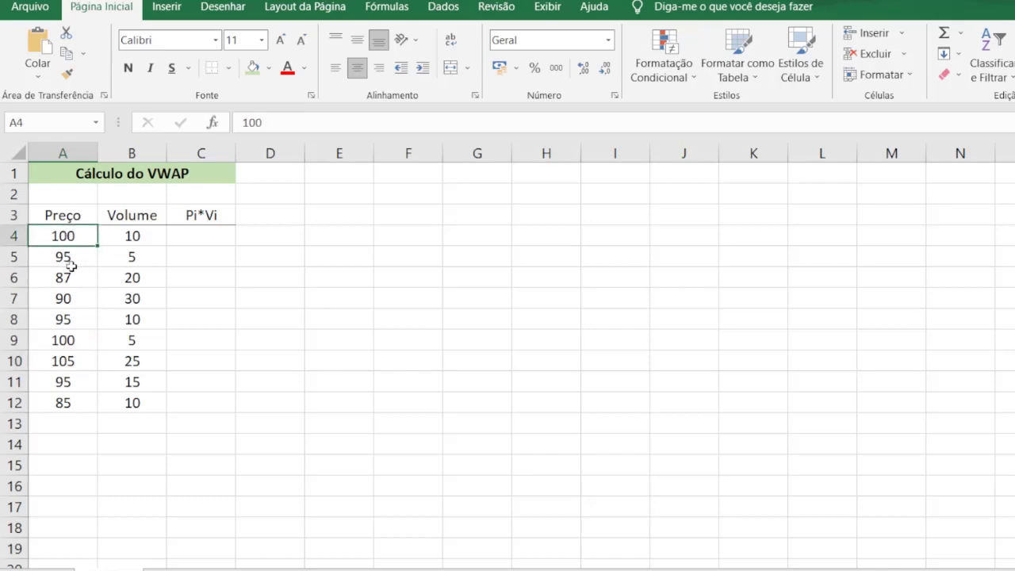
click(136, 239)
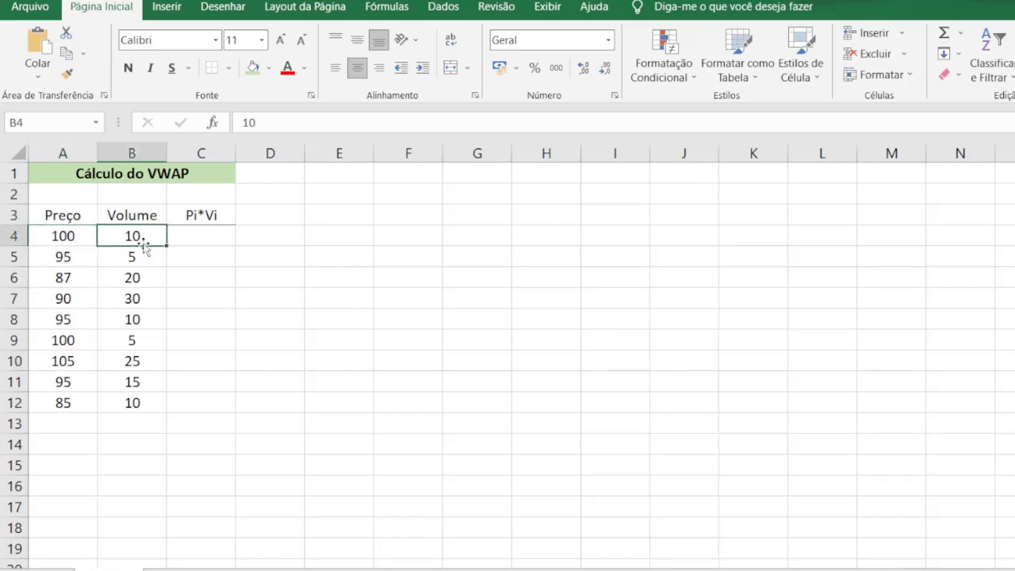
click(84, 235)
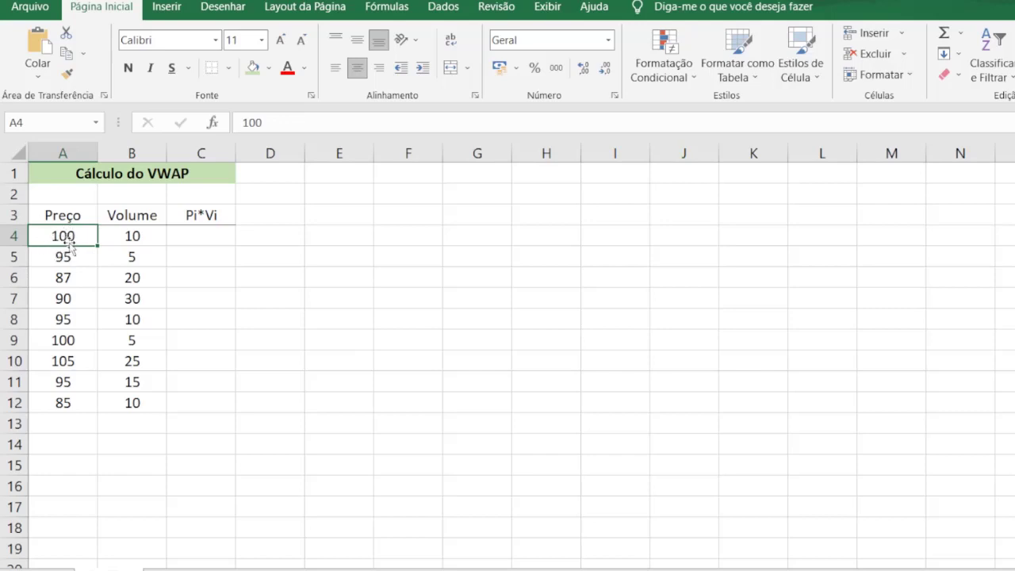
click(127, 237)
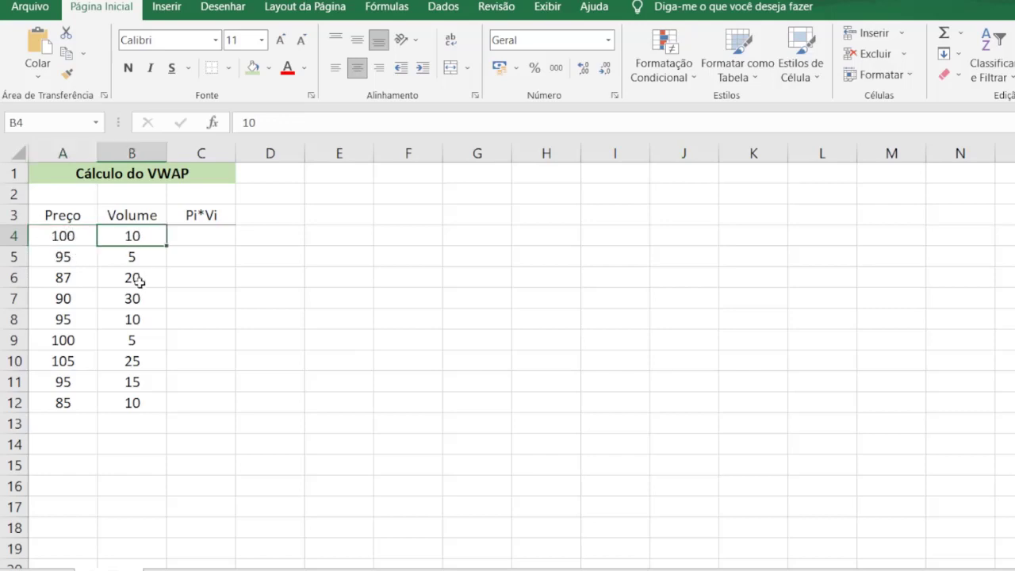
Step: Write the formula note "VWAP = Soma(Pi*Vi)/Soma(Vi)" as text in cell F3
click(428, 222)
text(VW)
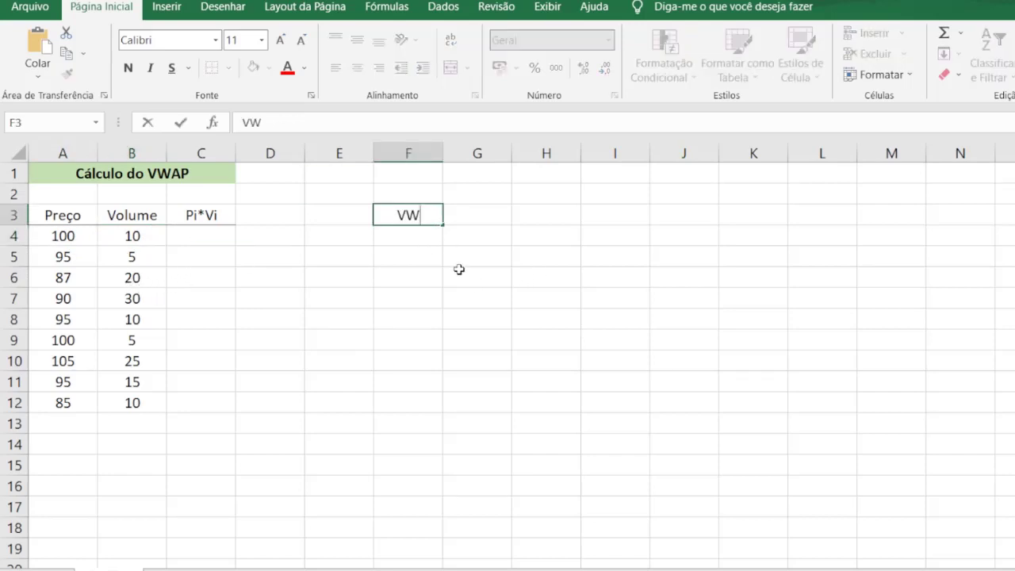
text(AP = Soma)
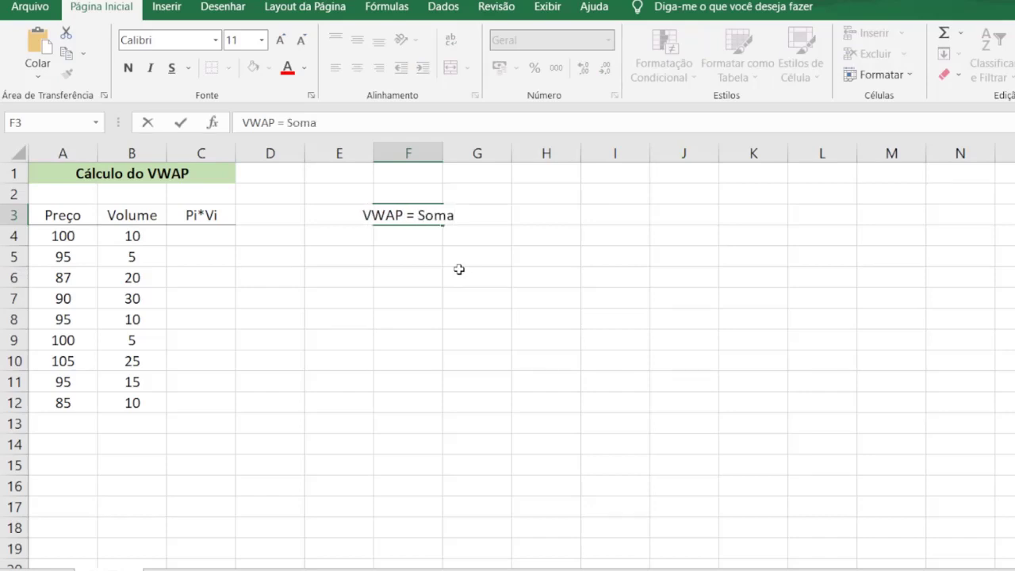
text((P)
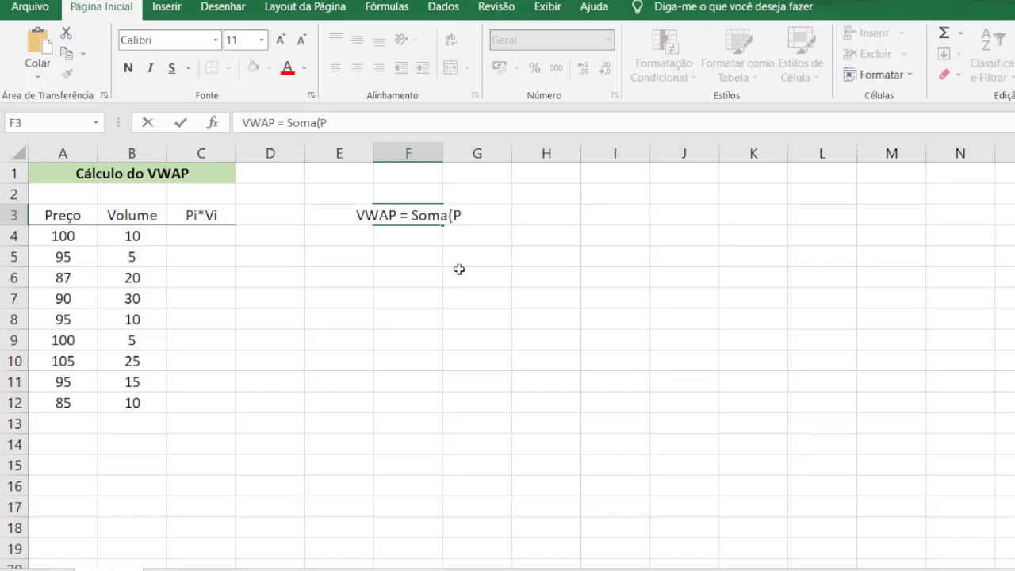
text(i*)
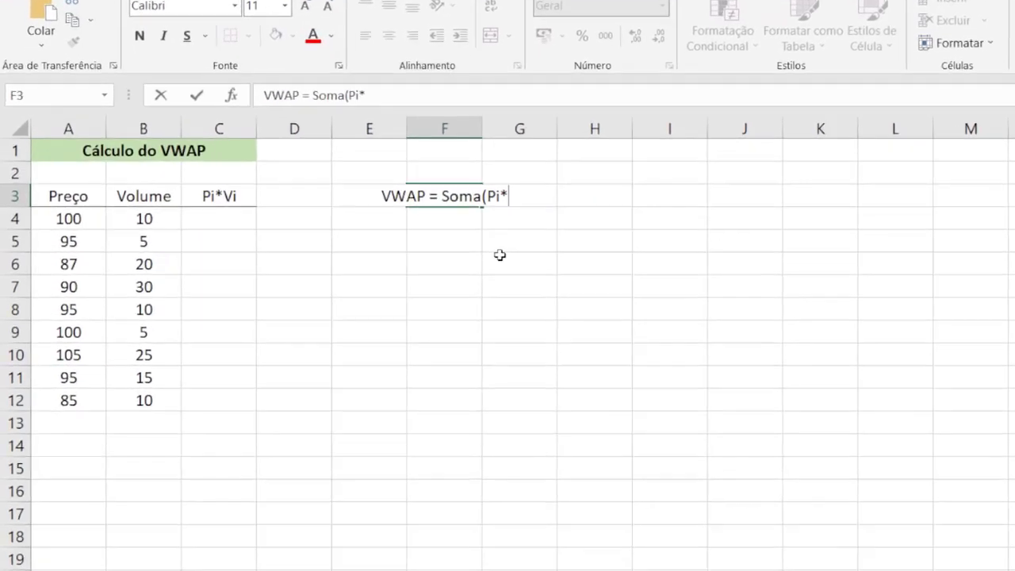
text(Vi))
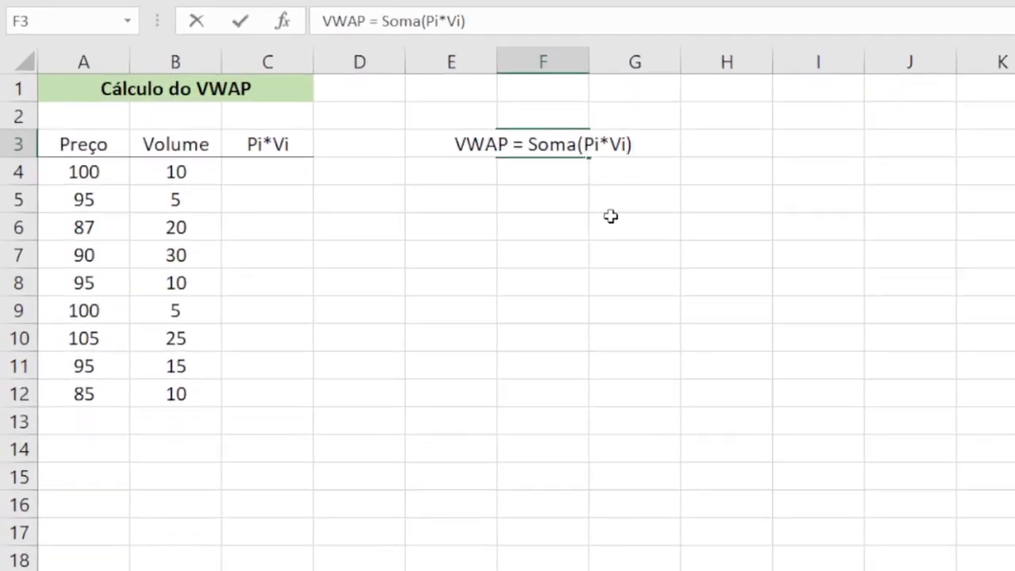
text(/Som)
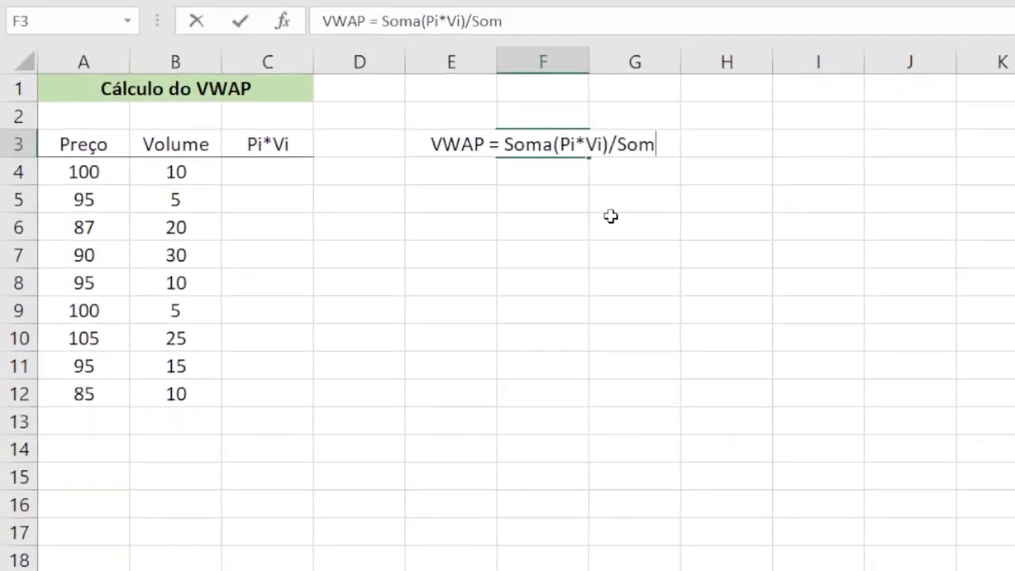
text(a(Vi))
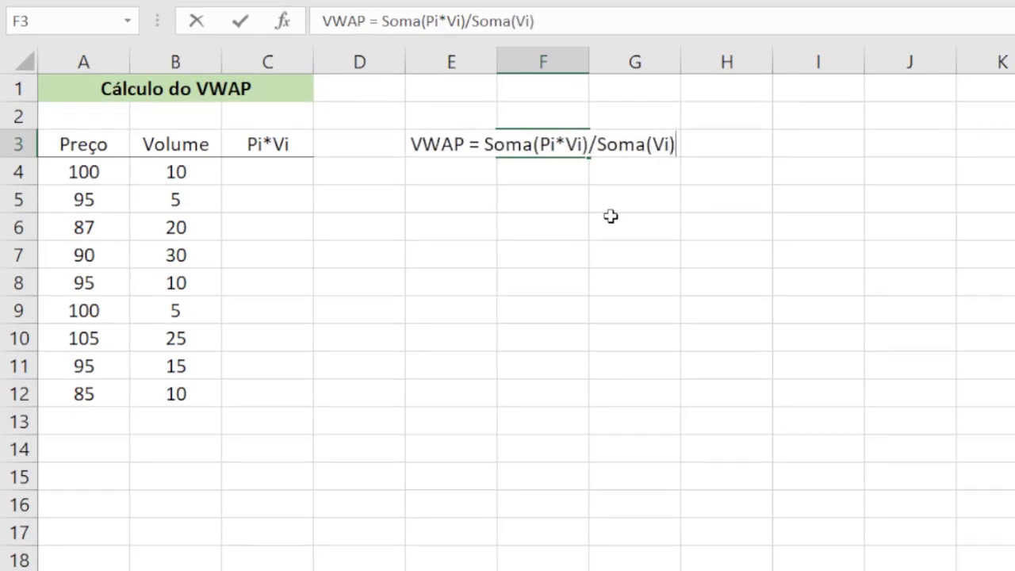
click(610, 215)
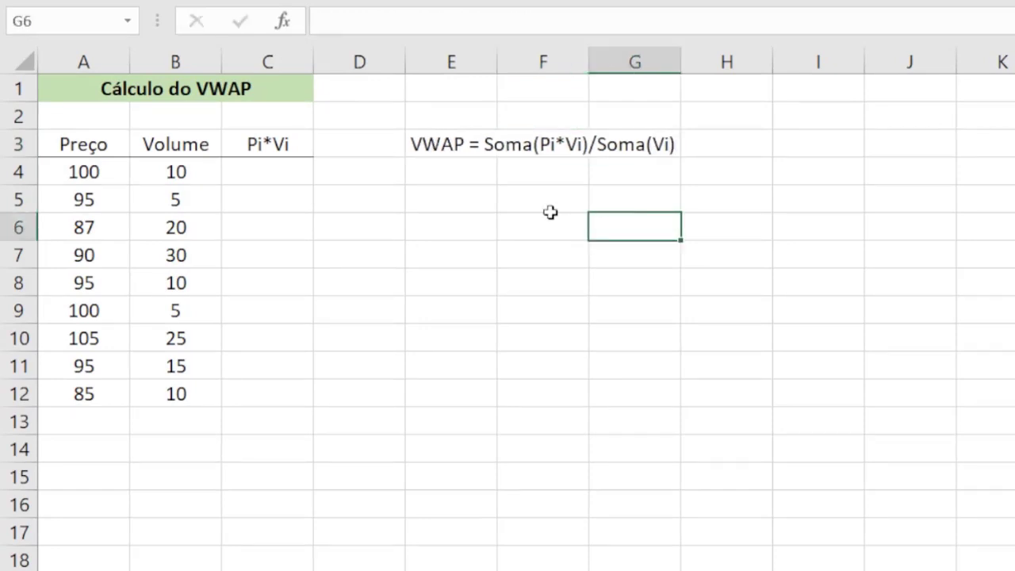
Step: Examine the VWAP formula note in row 3 alongside the price, volume and empty Pi*Vi columns
click(453, 164)
click(507, 145)
click(468, 154)
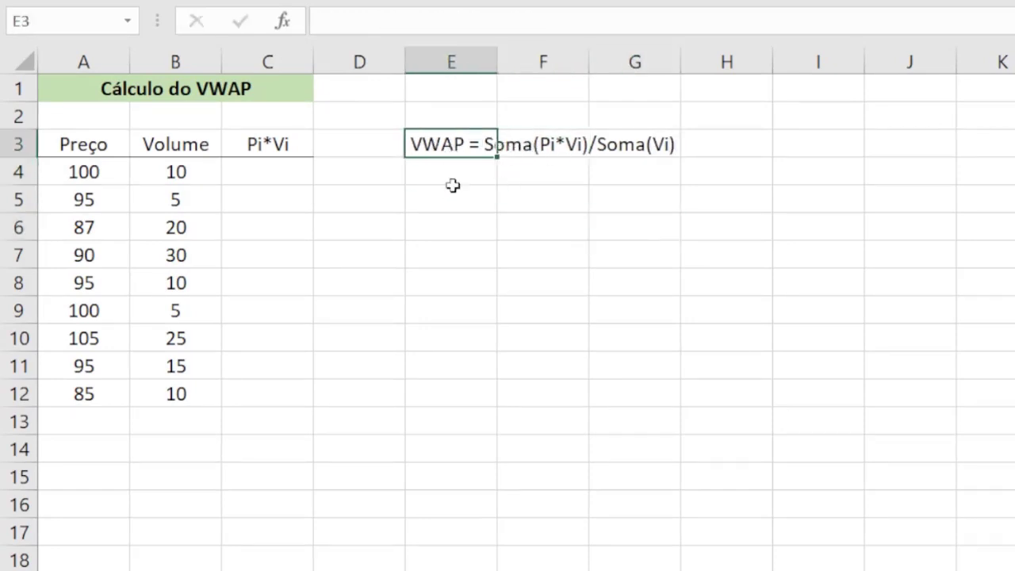
click(568, 143)
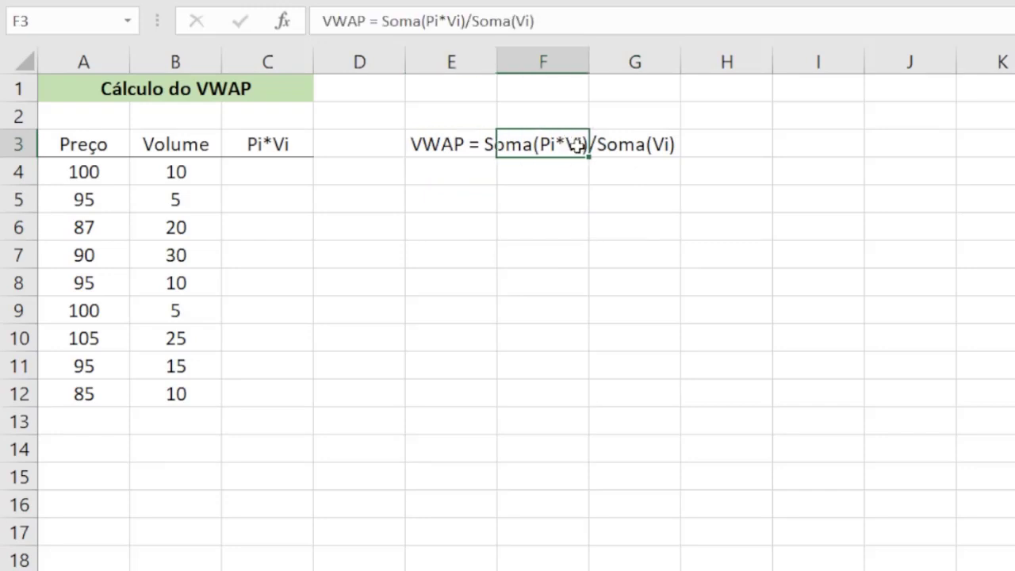
click(87, 182)
click(242, 397)
click(238, 255)
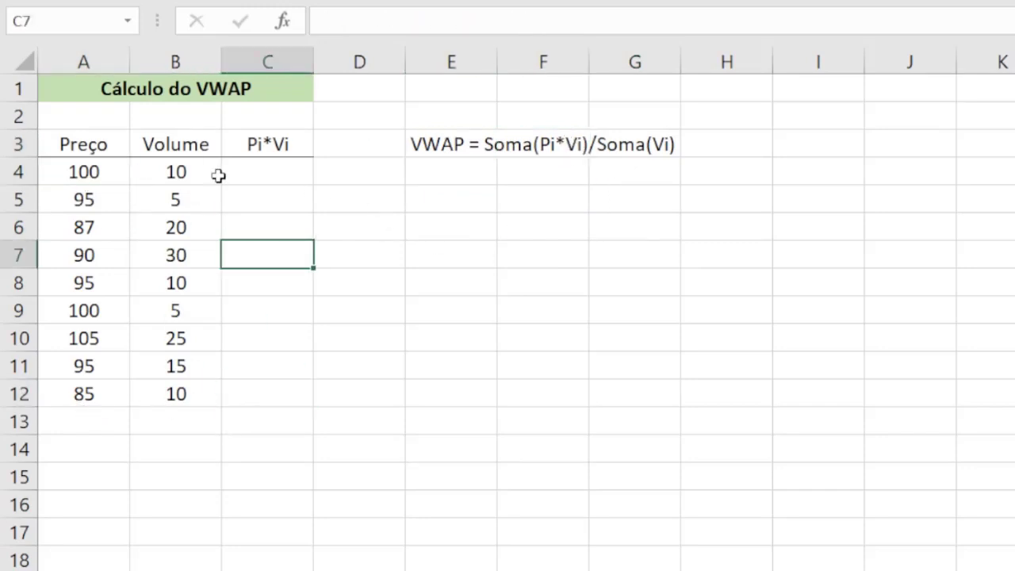
Step: Go through the prices in A4:A12, the volumes in column B and the Preço, Volume and Pi*Vi headings
click(93, 171)
key(Down)
key(Down)
key(Down)
key(Down)
key(Down)
key(Down)
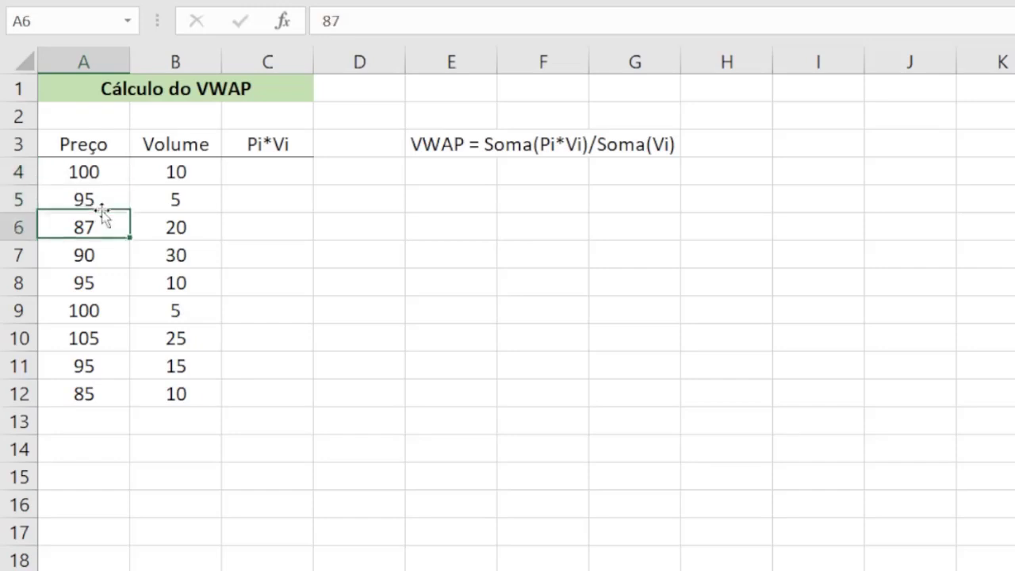
key(Down)
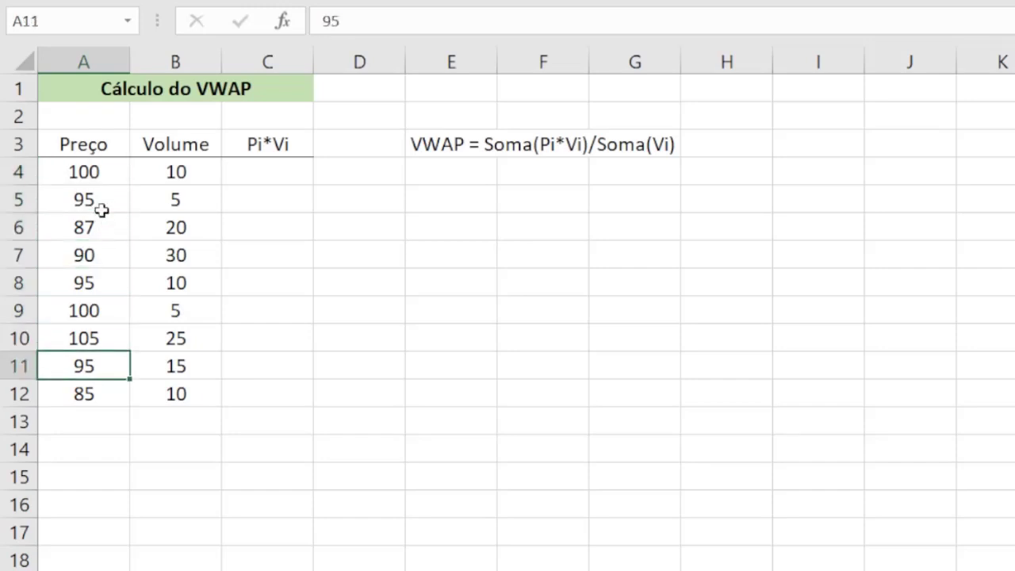
key(Down)
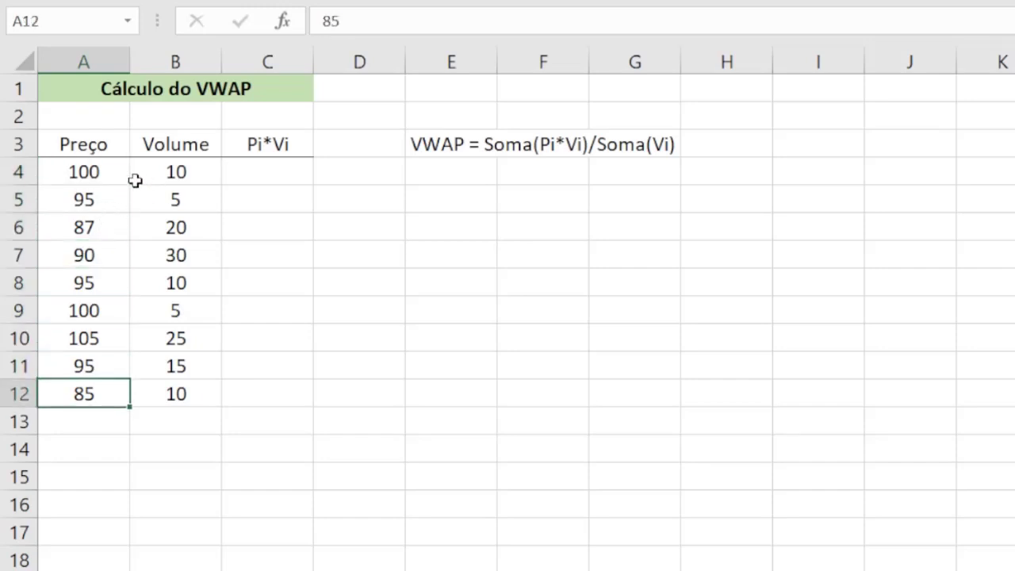
click(20, 172)
click(107, 175)
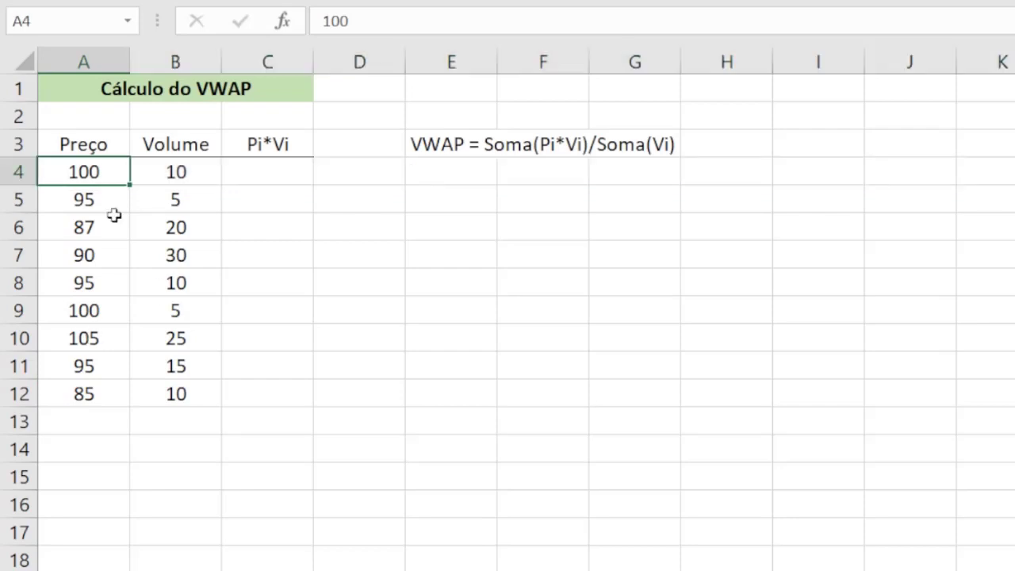
click(171, 278)
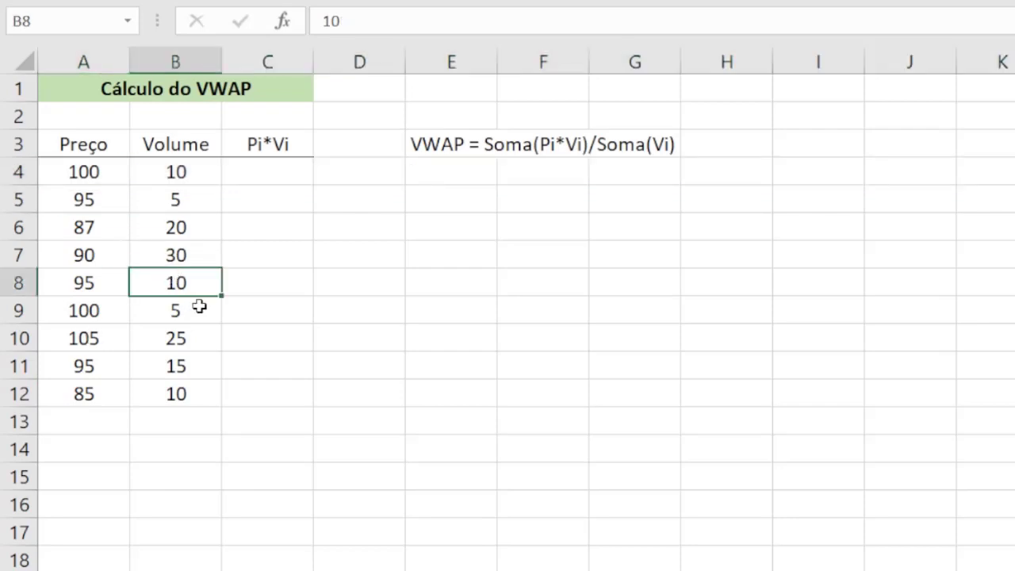
click(179, 400)
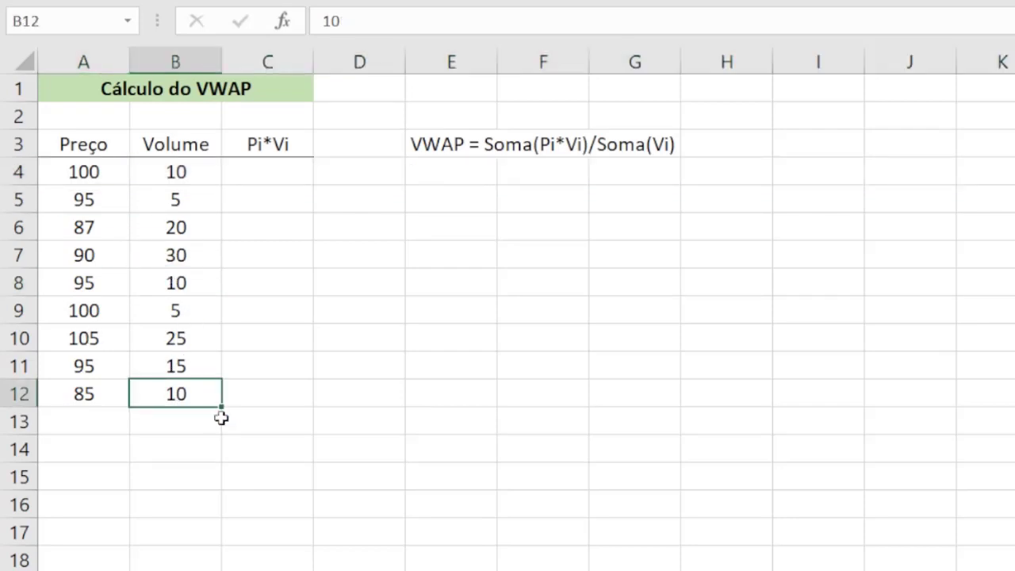
click(243, 145)
click(86, 146)
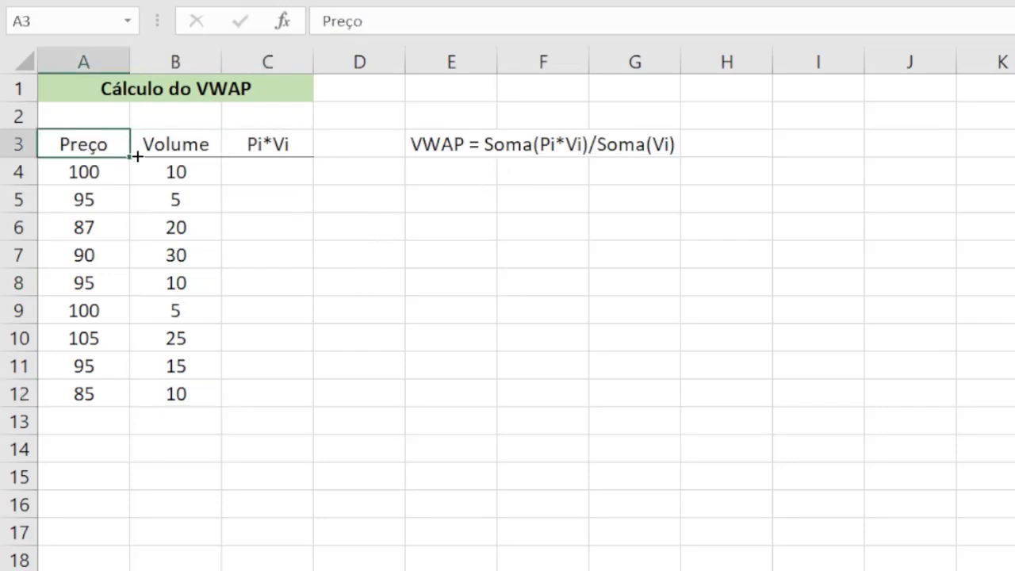
click(162, 152)
click(95, 145)
click(165, 150)
Step: Multiply price by volume in C4 with =A4*B4 and fill the formula down to C12
click(243, 173)
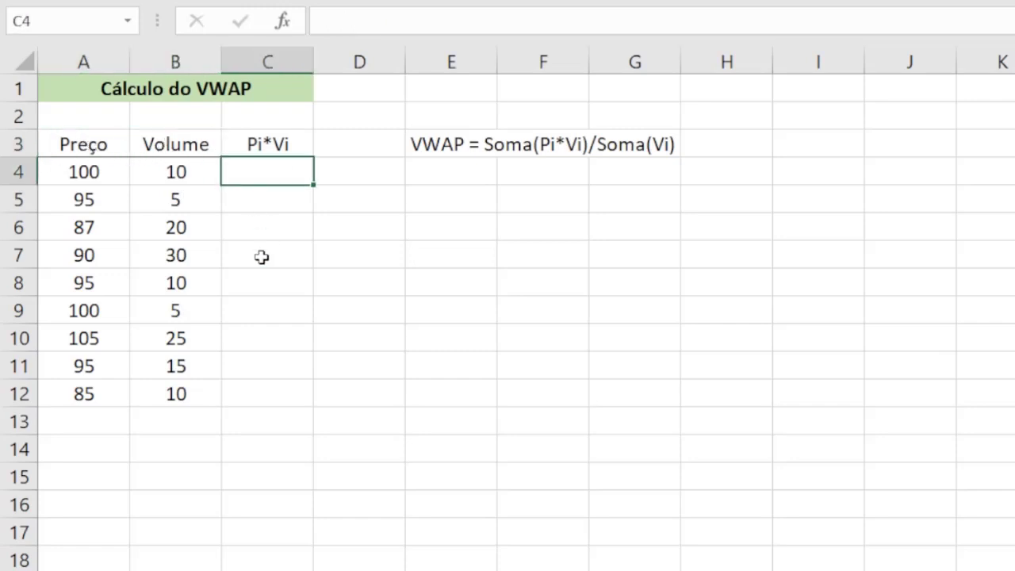
text(=)
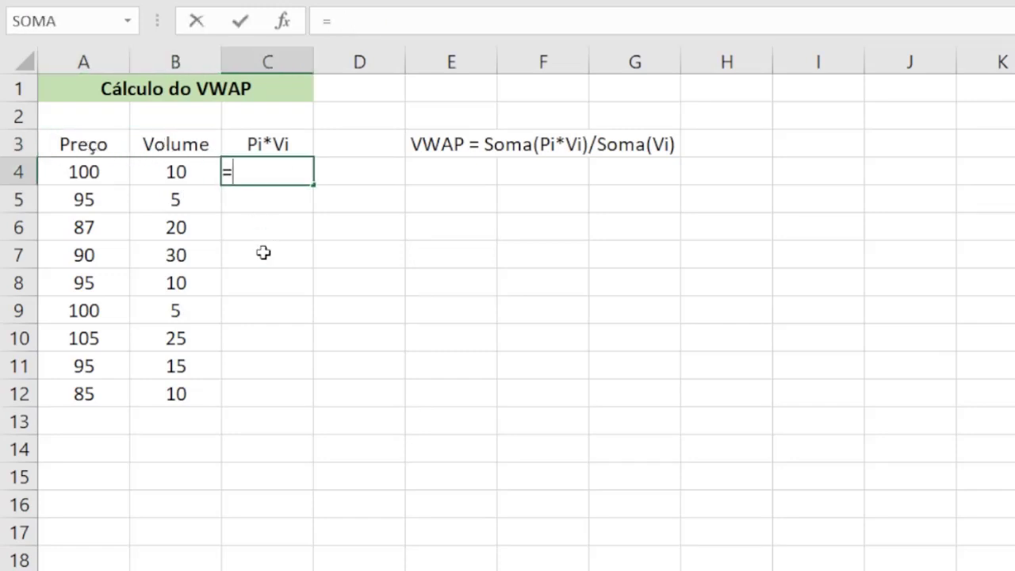
click(84, 169)
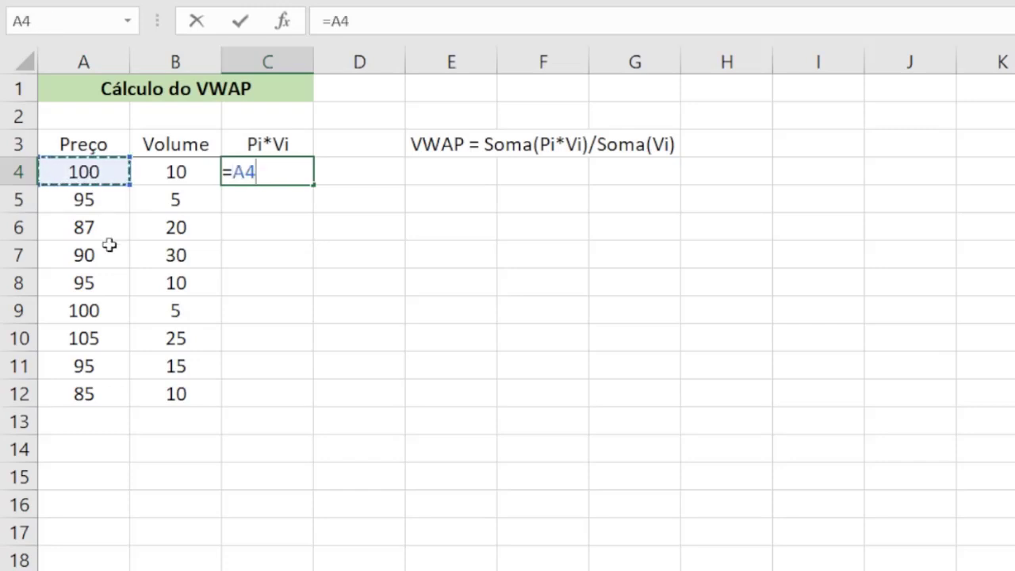
text(*)
click(176, 180)
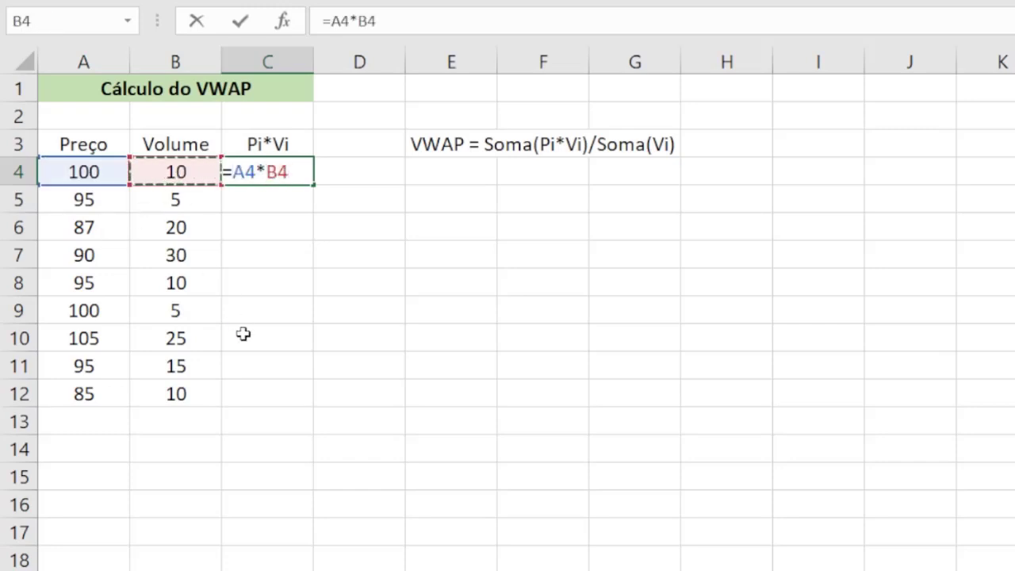
key(Return)
click(268, 171)
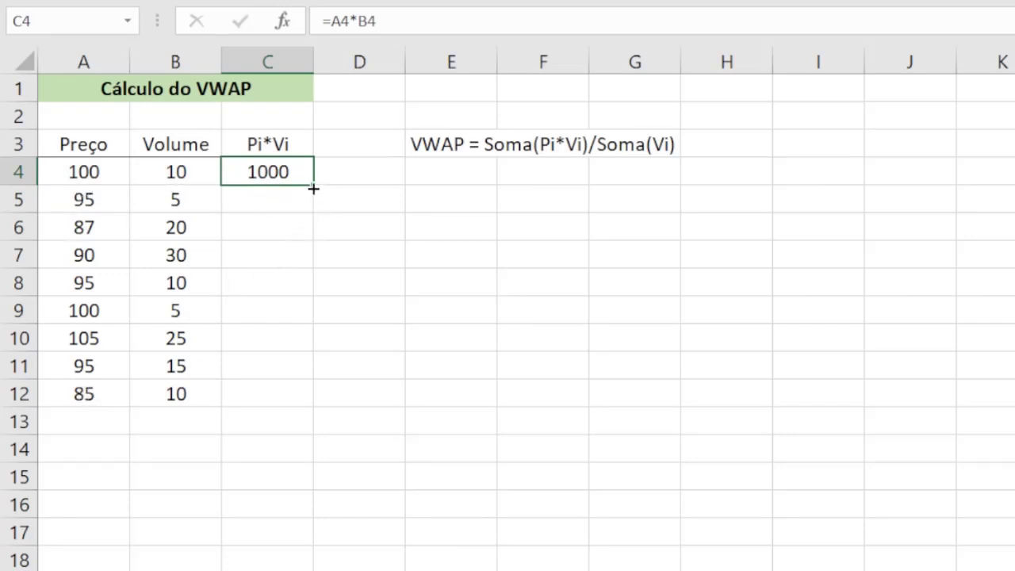
drag(313, 188, 294, 394)
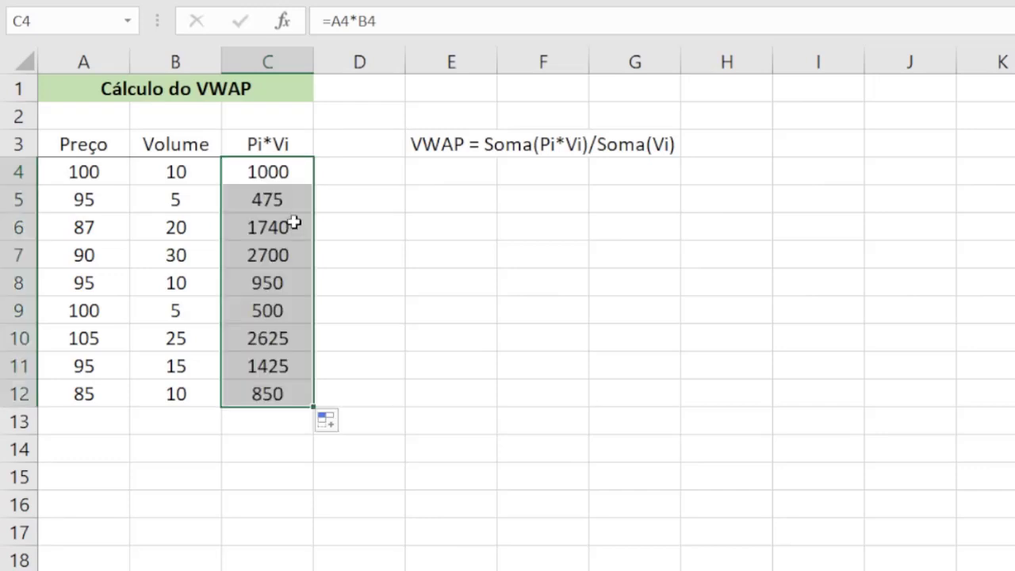
Step: Check the product formulas in C4:C12, inspecting the references in C11, and compare the column with the VWAP formula note
click(290, 251)
click(297, 176)
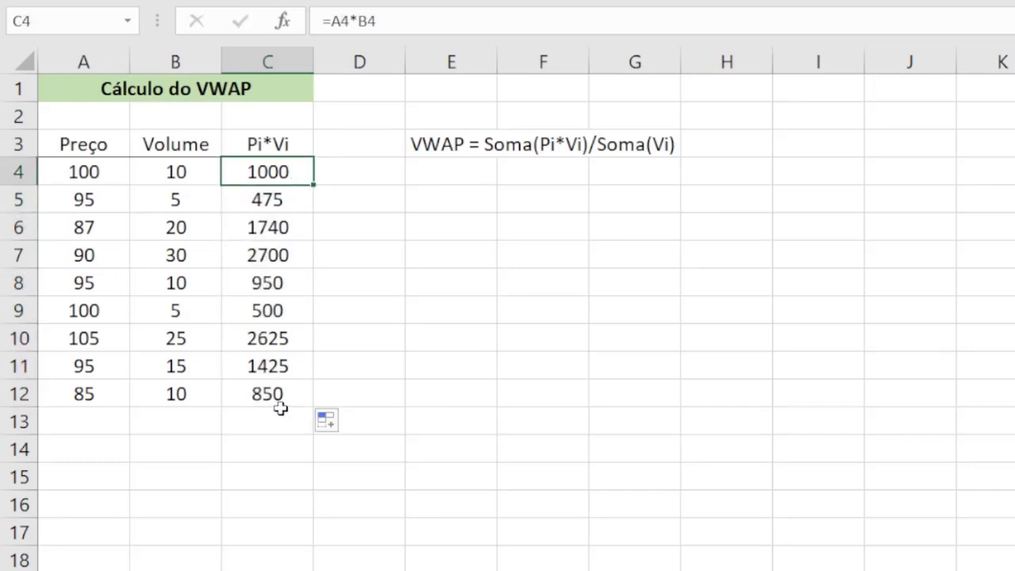
click(270, 253)
click(252, 310)
click(261, 369)
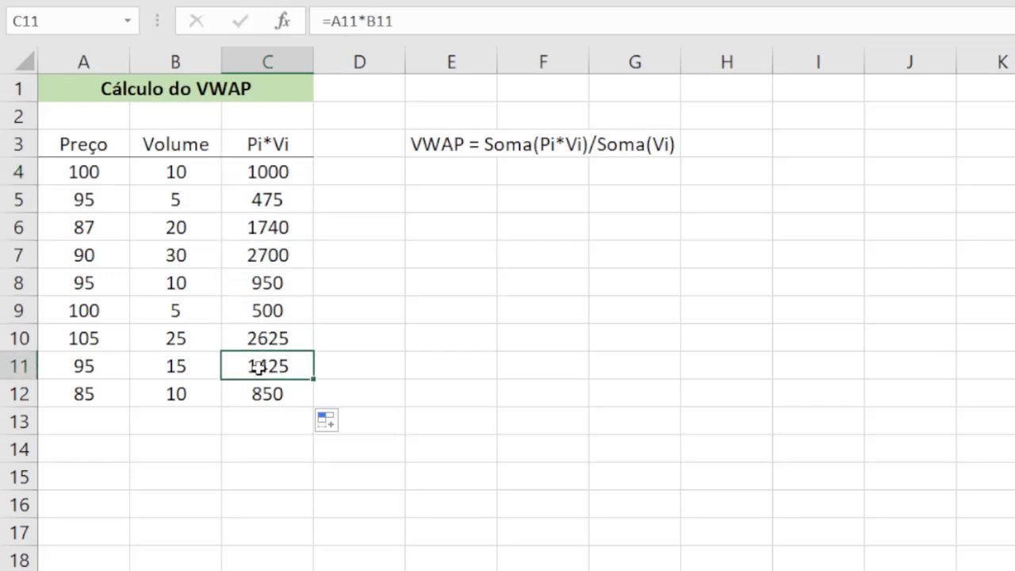
click(358, 24)
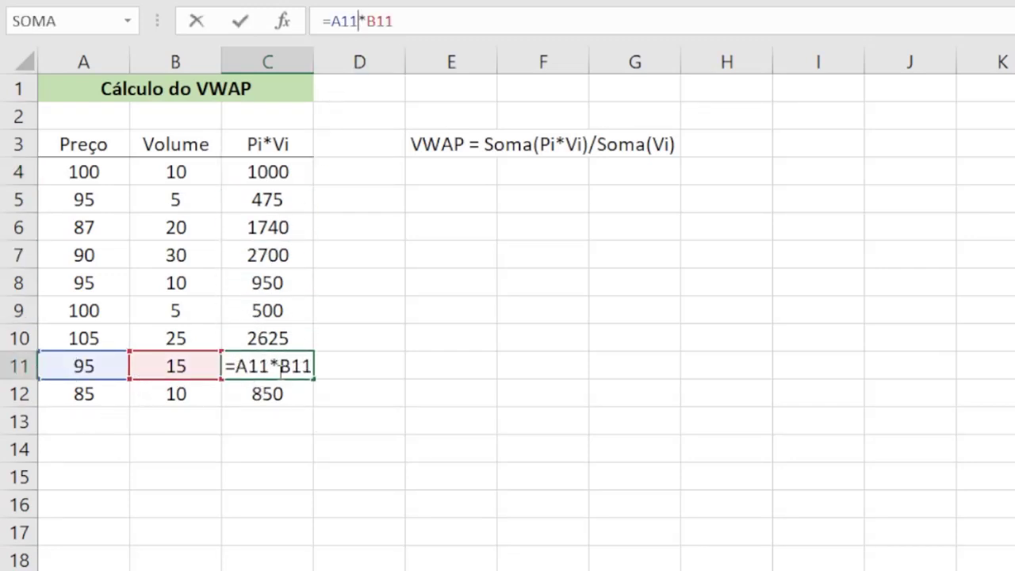
key(Escape)
click(378, 359)
click(389, 388)
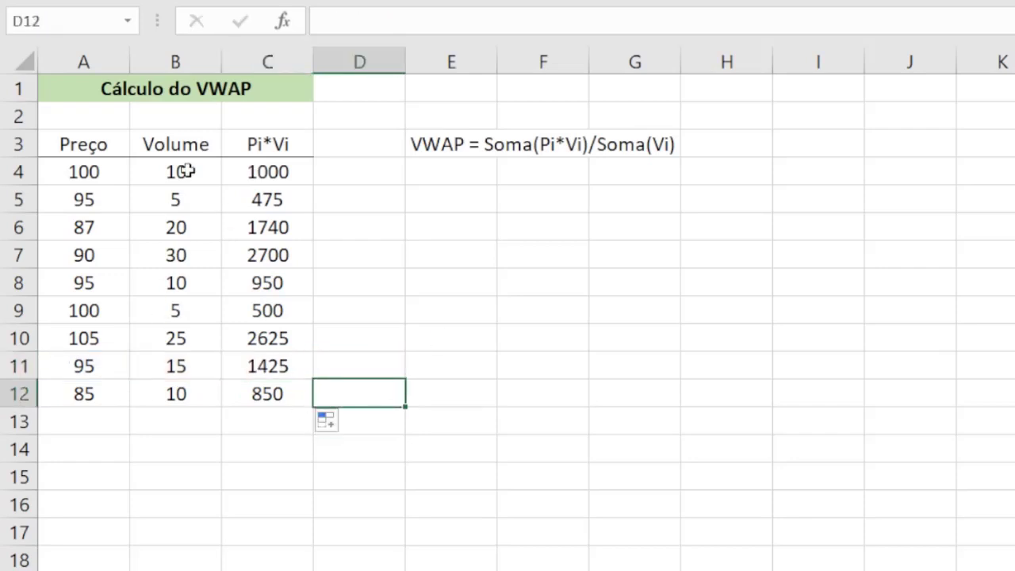
click(521, 144)
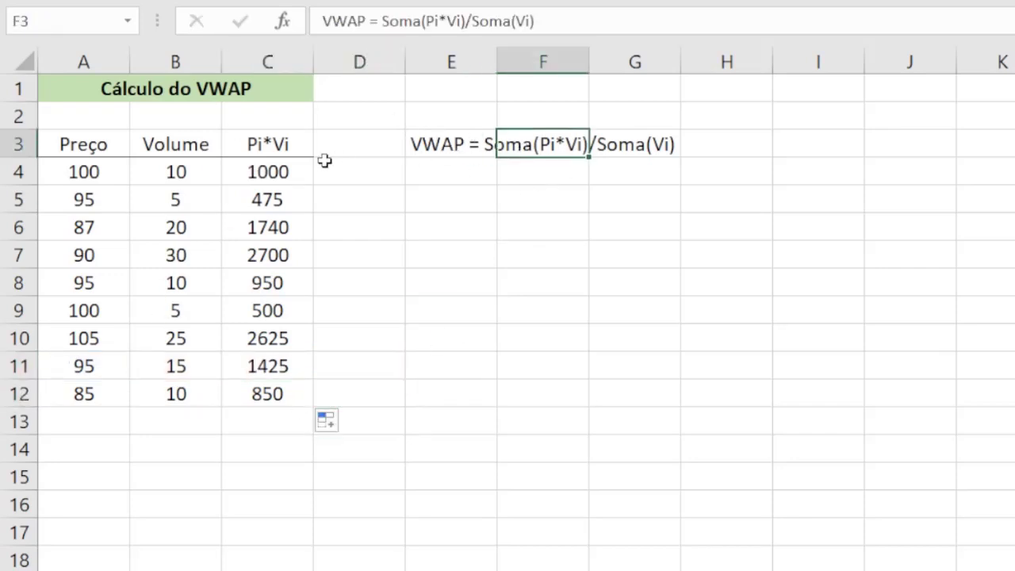
drag(272, 169, 267, 393)
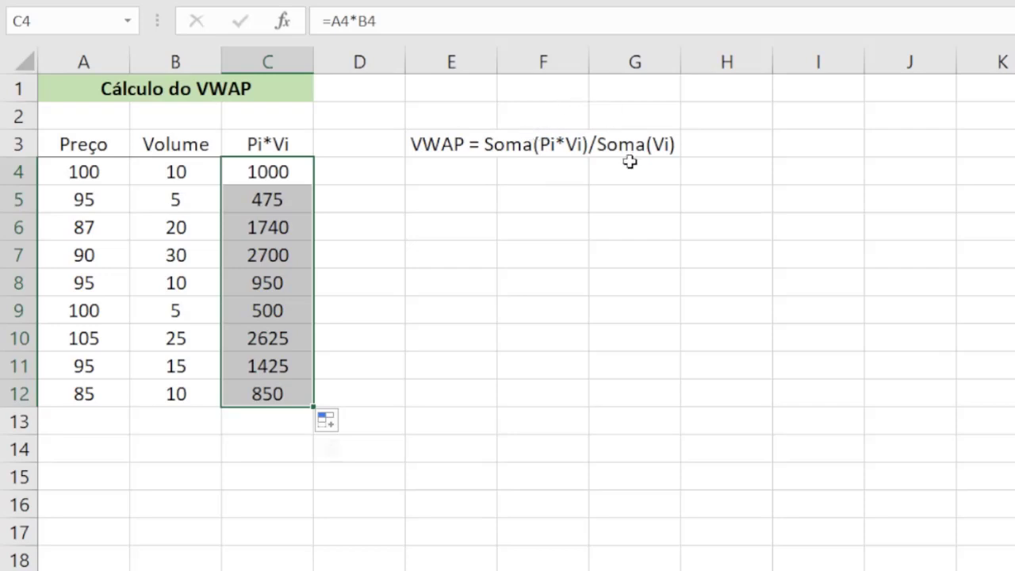
Step: Calculate the VWAP in D12 with =soma(C4:C12)/soma(B4:B12), dividing the summed Pi*Vi by the summed volume
drag(164, 177, 184, 389)
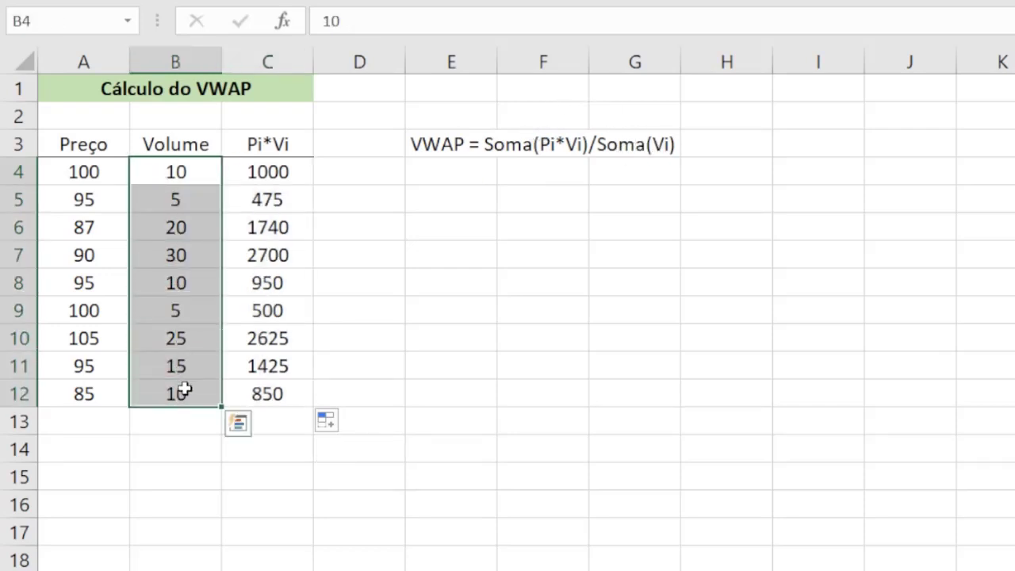
drag(254, 169, 270, 394)
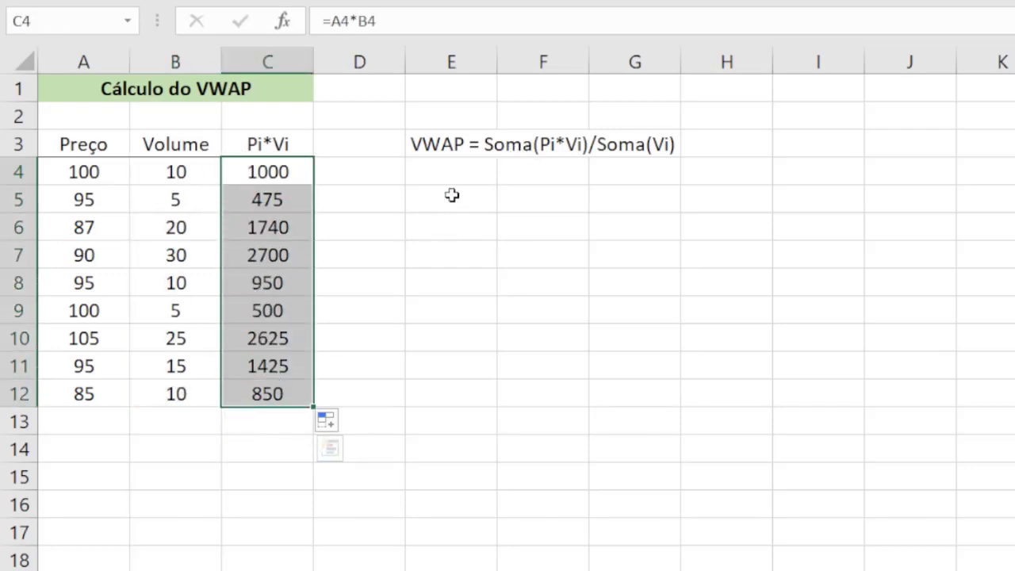
drag(176, 170, 170, 392)
click(367, 394)
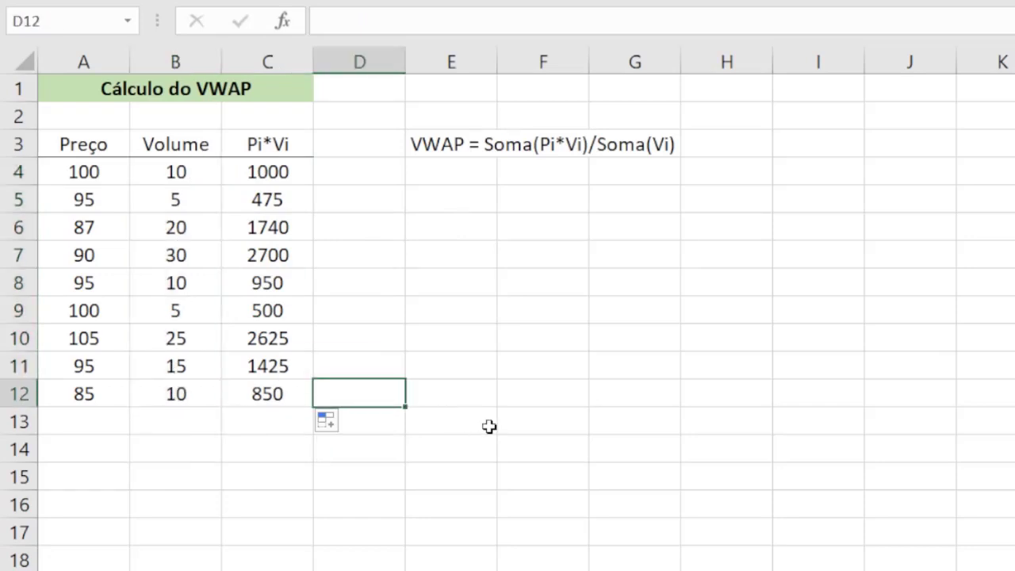
text(=)
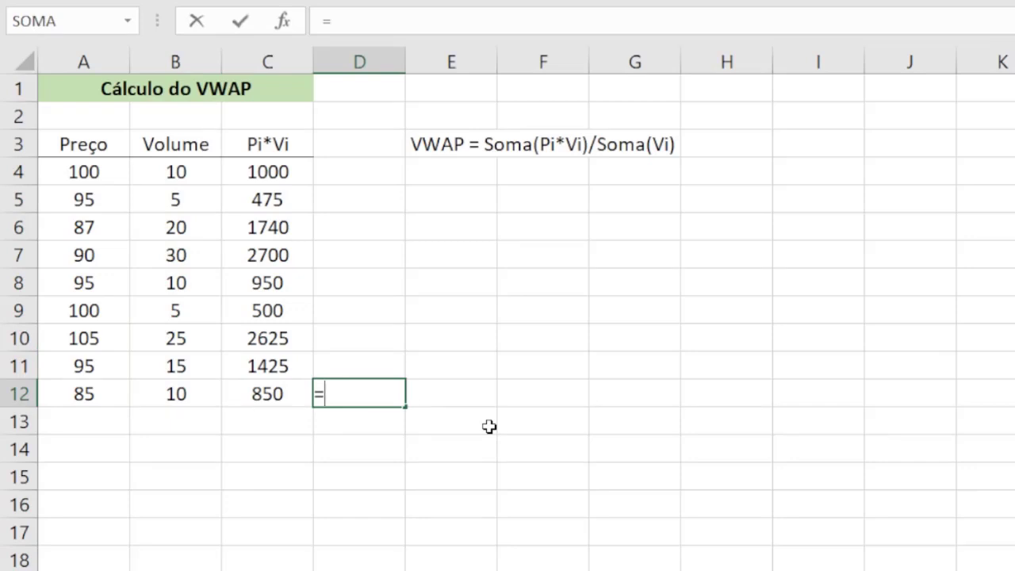
text(soma()
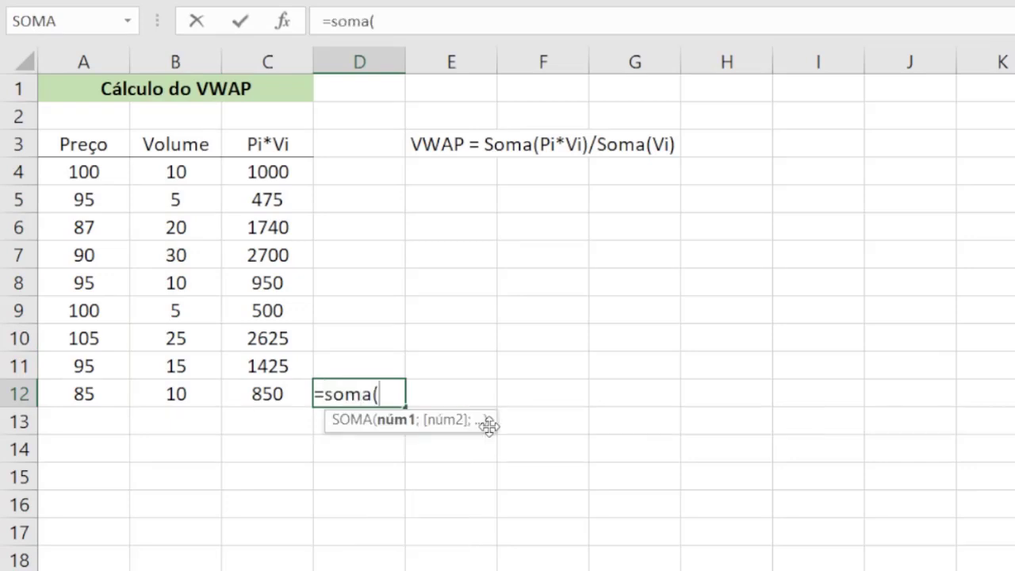
drag(277, 170, 272, 389)
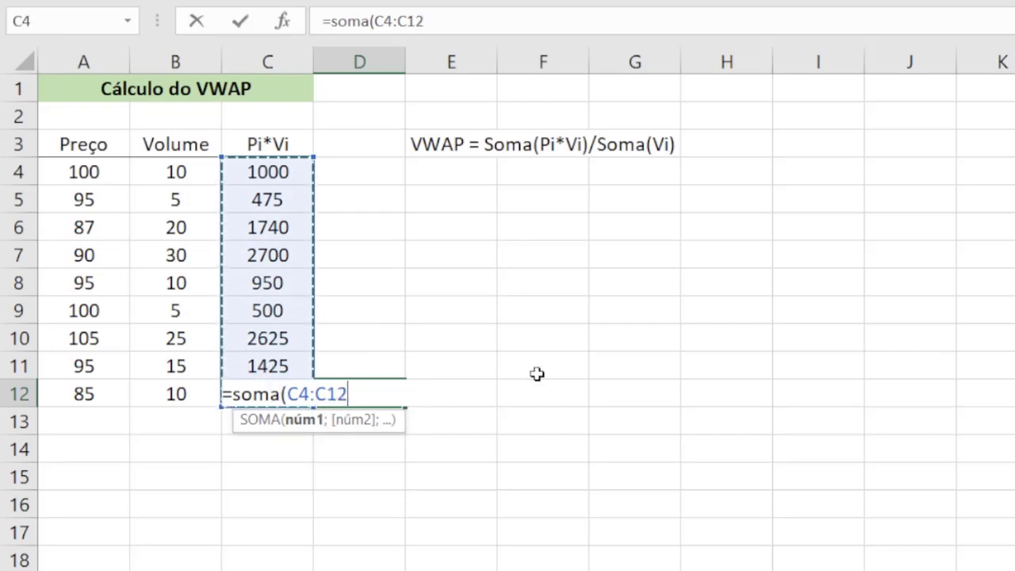
text())
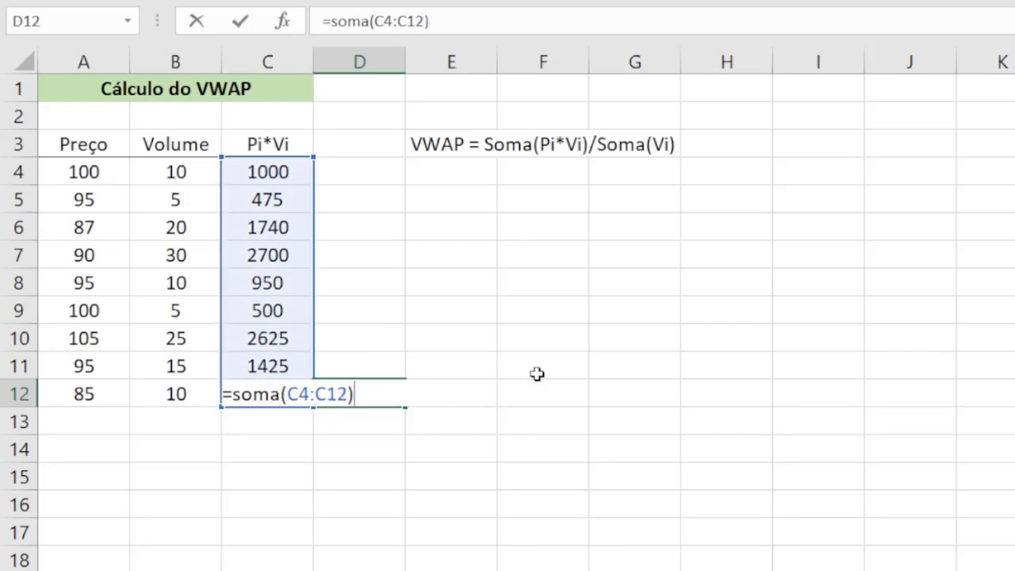
text(/soma()
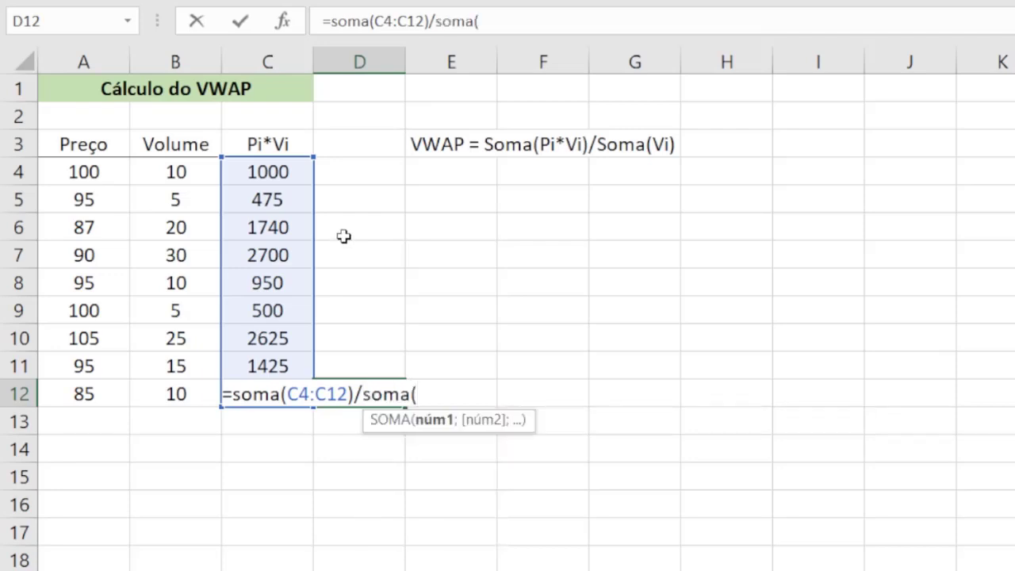
drag(167, 169, 172, 397)
text())
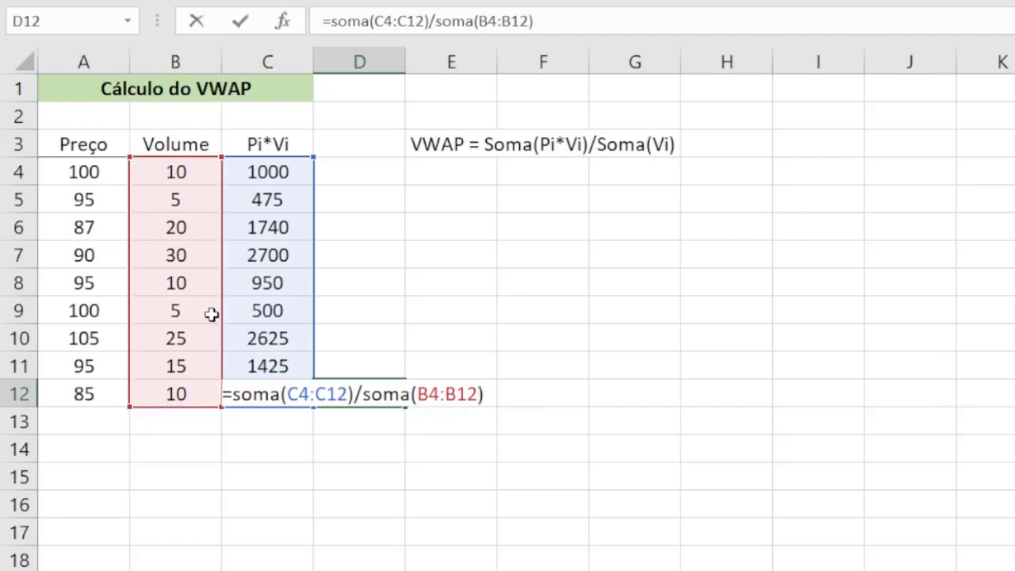
key(Return)
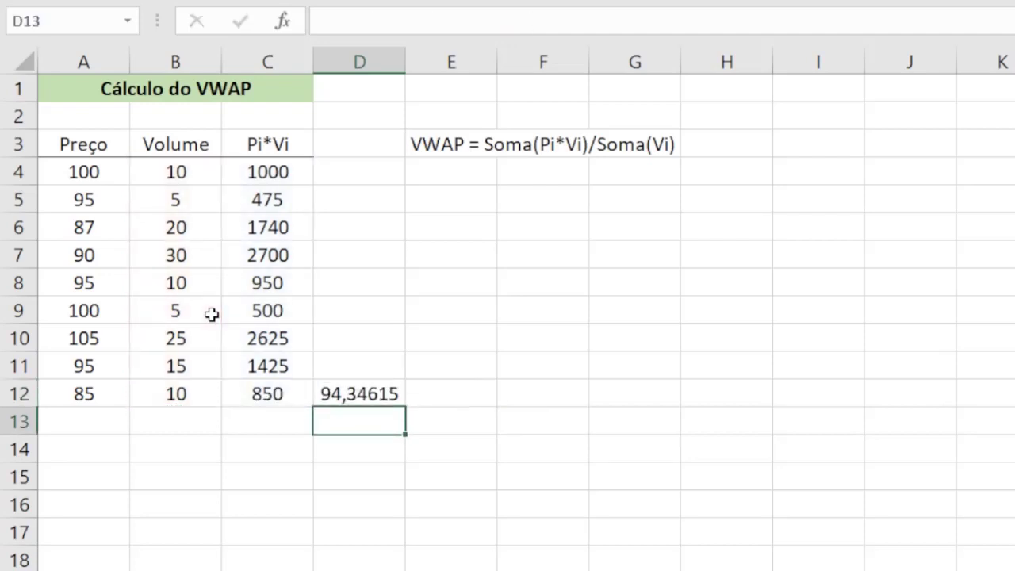
Step: Review the VWAP formula in D12 against the price, volume and Pi*Vi data in A4:C12
click(341, 392)
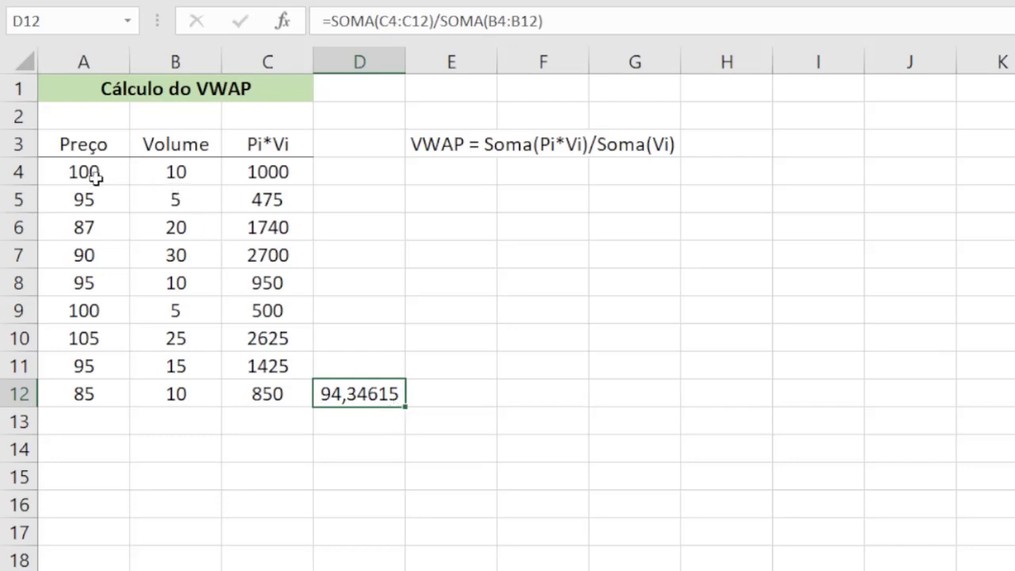
drag(84, 171, 234, 399)
click(340, 389)
click(454, 458)
click(345, 392)
click(357, 428)
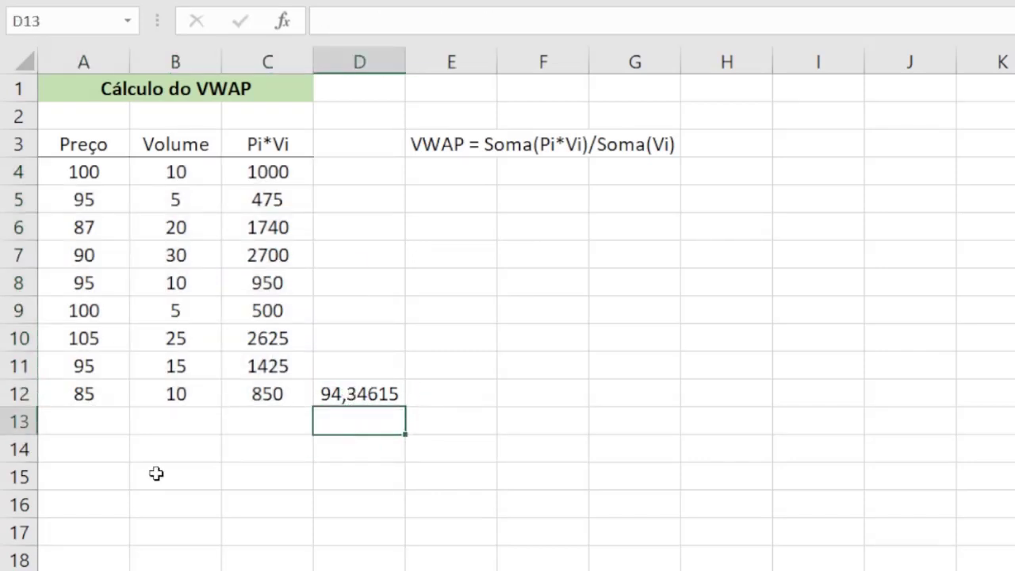
Step: Add a new trade in row 13 with price 100 and volume 25
click(109, 421)
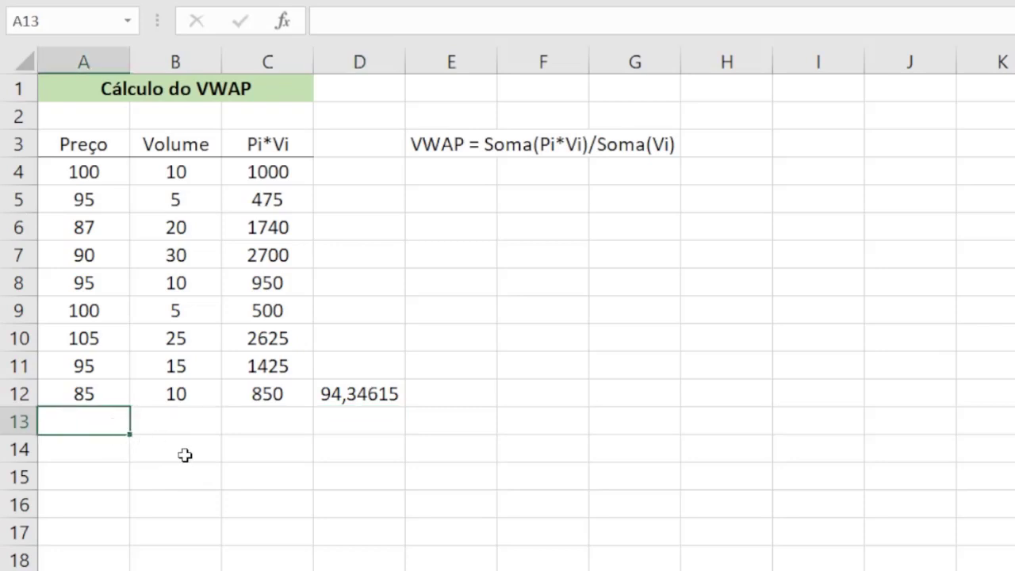
text(100)
key(Tab)
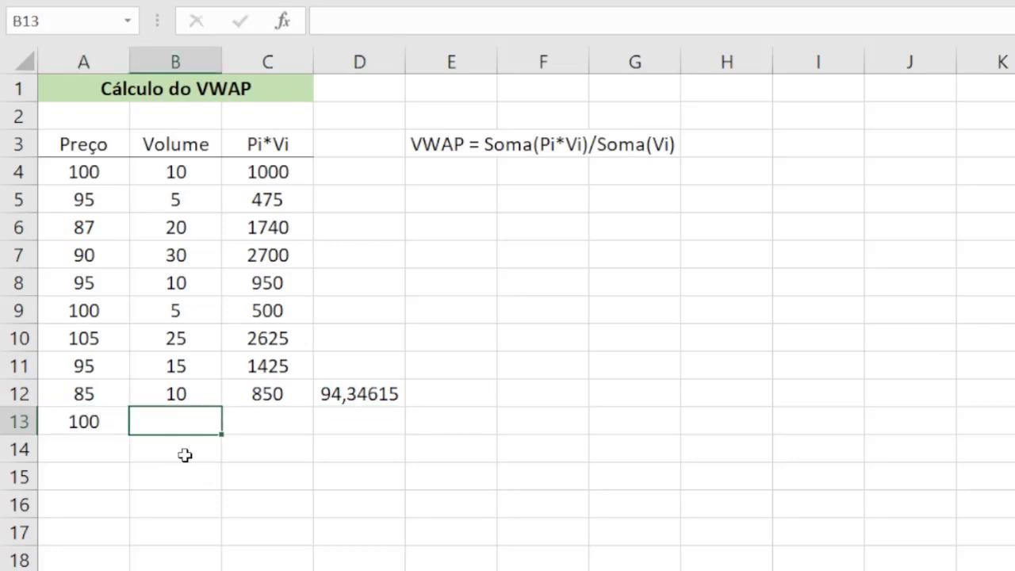
text(25)
key(Return)
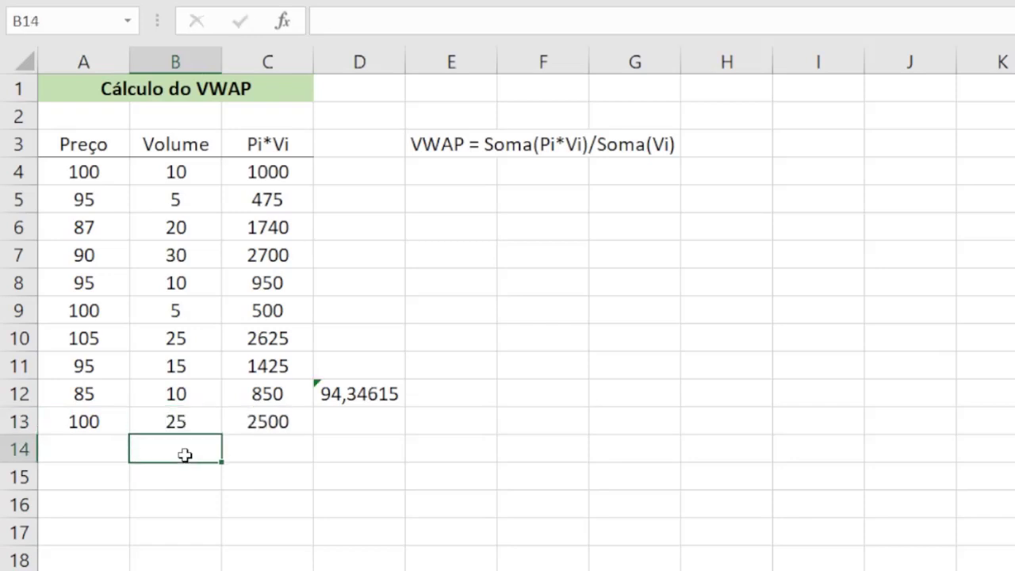
Step: Examine the new price and volume in A13 and B13 and the product formula in C13
click(87, 419)
click(148, 424)
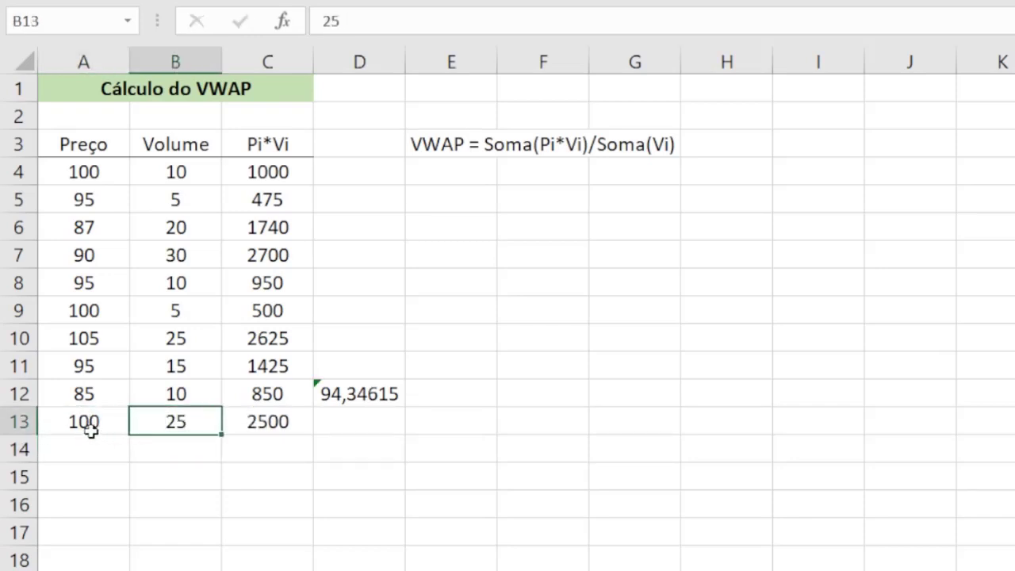
click(91, 426)
click(141, 427)
click(90, 421)
click(153, 431)
click(84, 421)
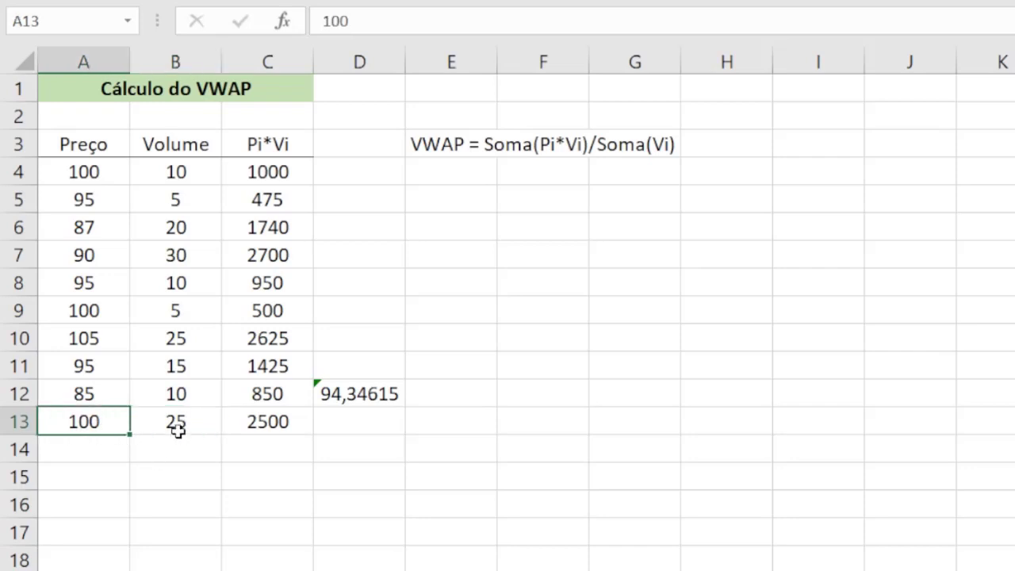
click(177, 429)
click(100, 418)
click(134, 422)
click(267, 428)
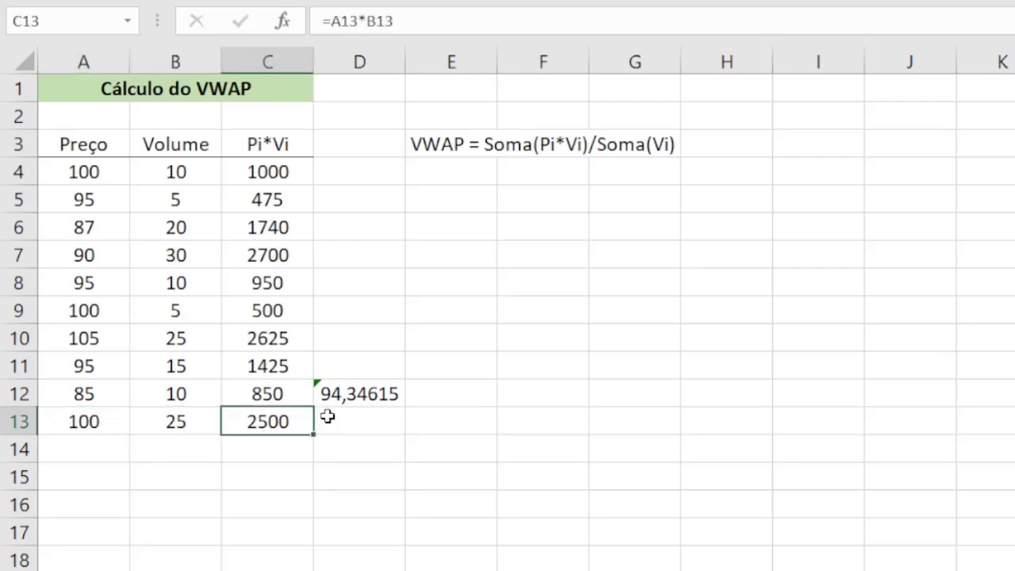
Step: Copy the VWAP formula from D12 down to D13 and inspect the copied cell references
click(328, 418)
click(373, 398)
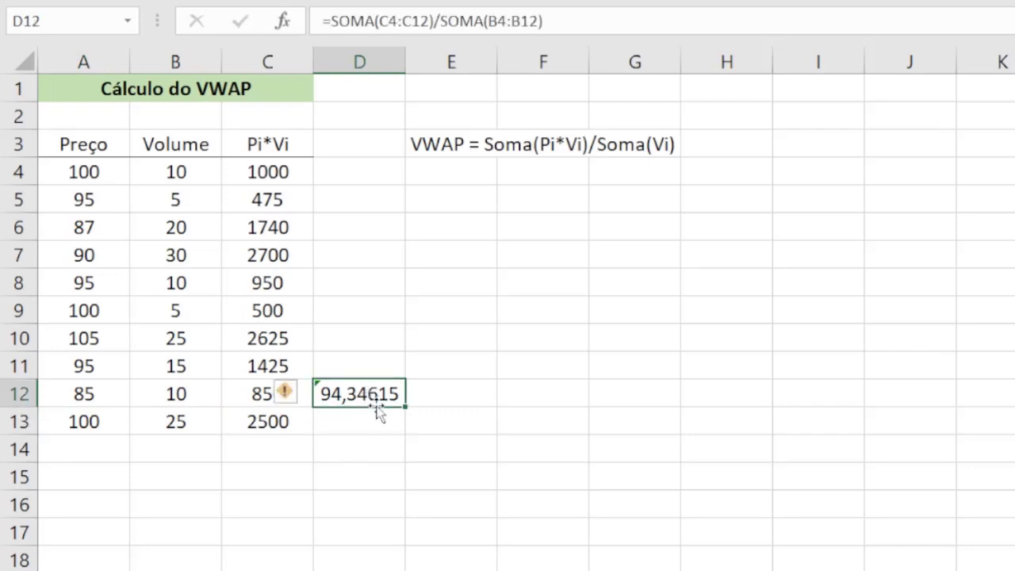
drag(405, 406, 407, 428)
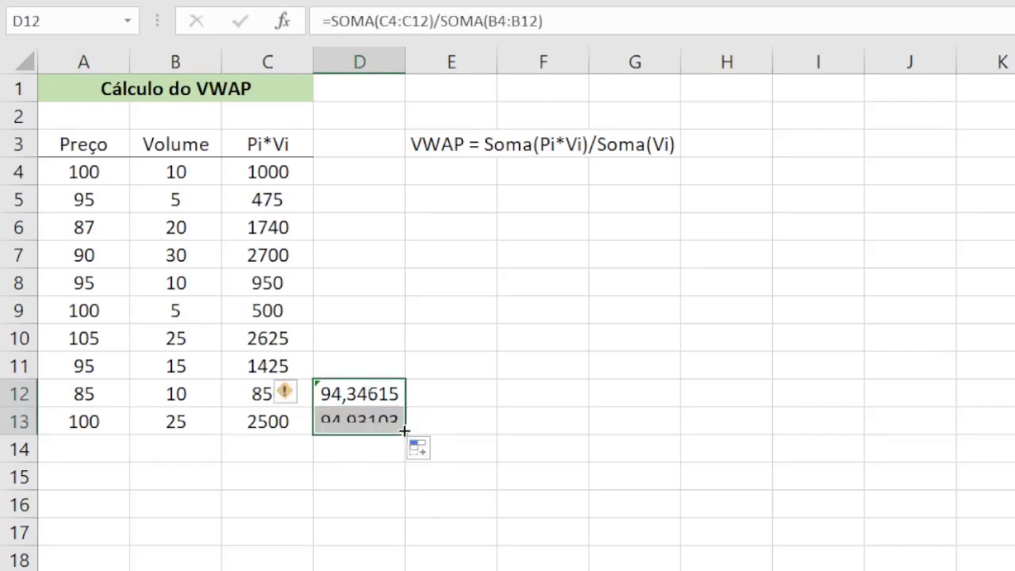
click(352, 447)
click(355, 418)
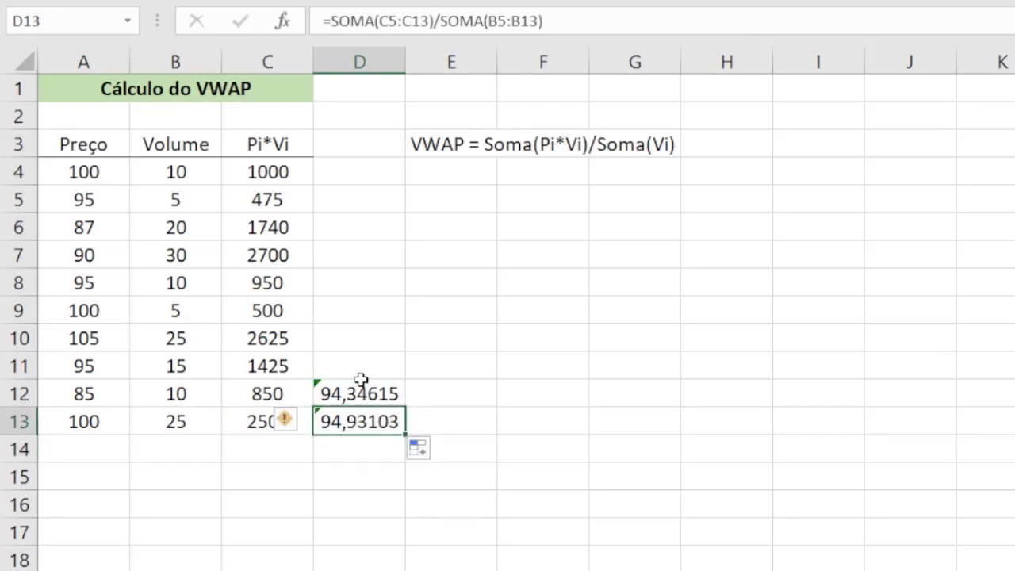
Step: Extend the sum ranges in D13 to C4:C13 and B4:B13, and check them against the volume and Pi*Vi columns
click(429, 23)
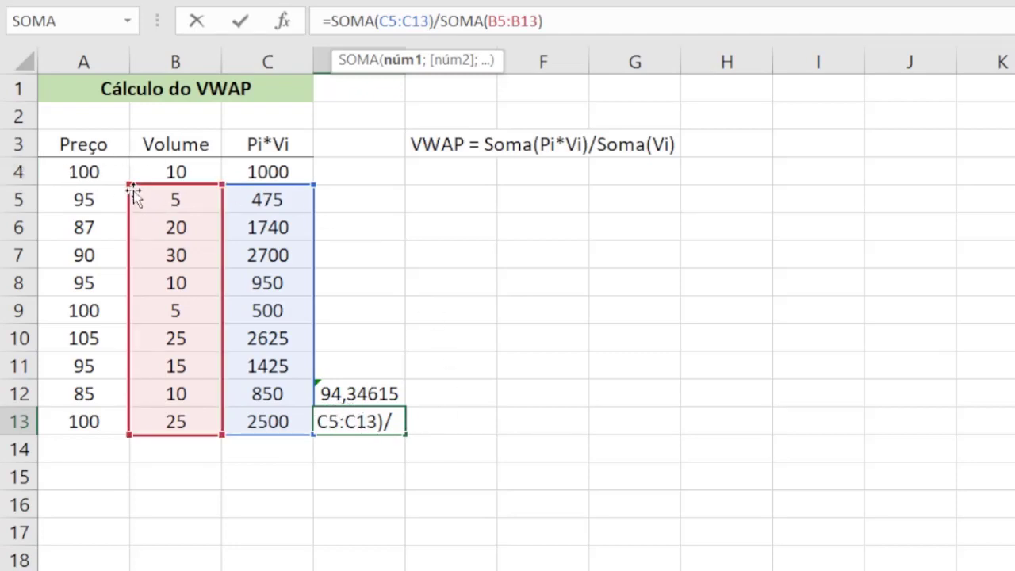
drag(133, 172, 145, 167)
drag(222, 187, 217, 169)
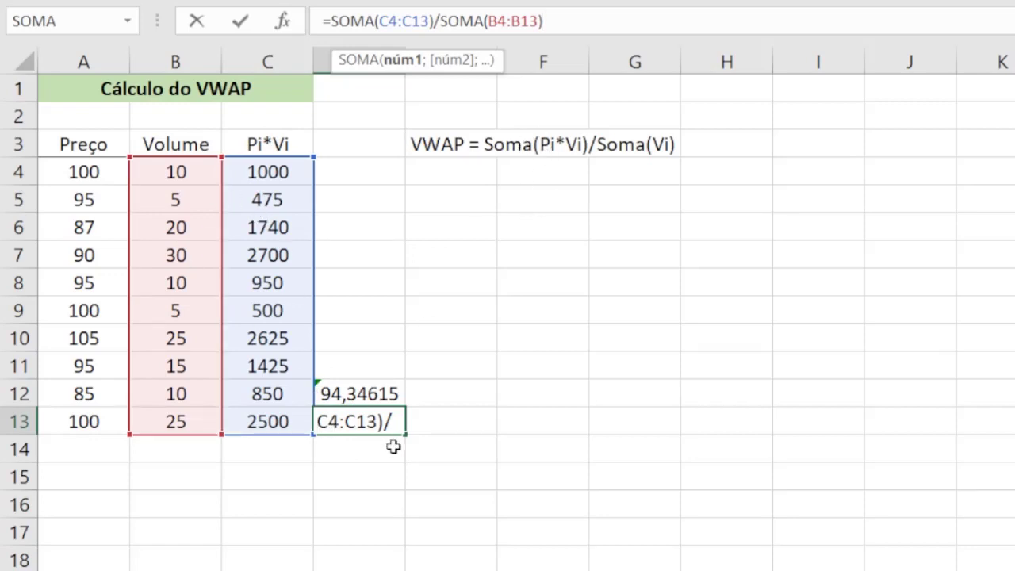
key(Return)
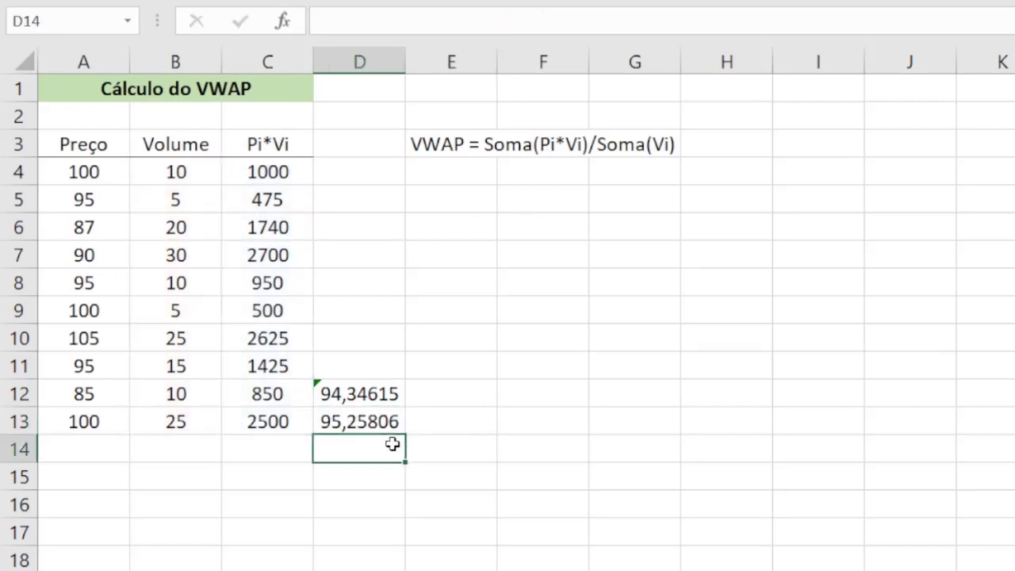
click(349, 420)
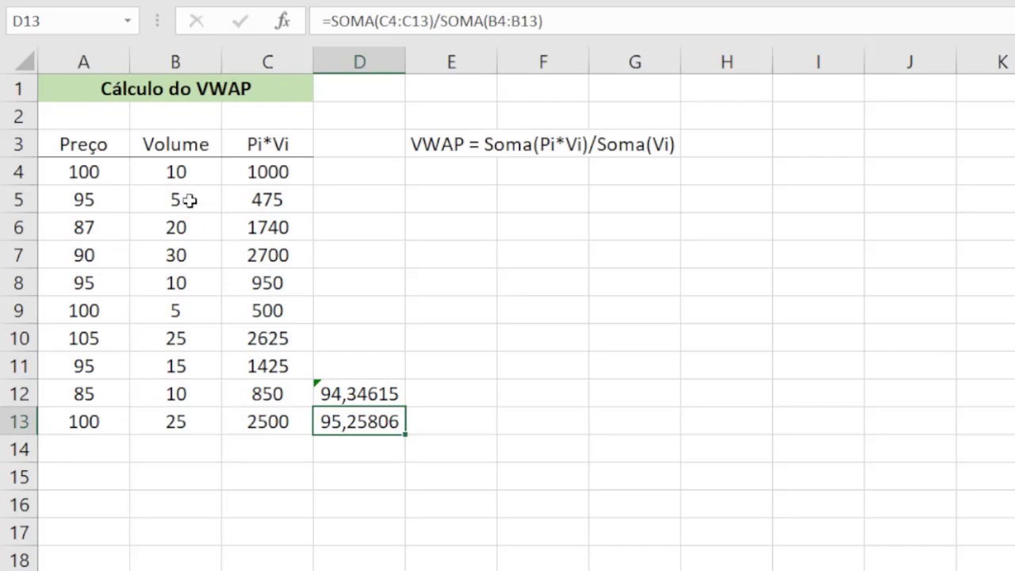
drag(179, 176, 279, 393)
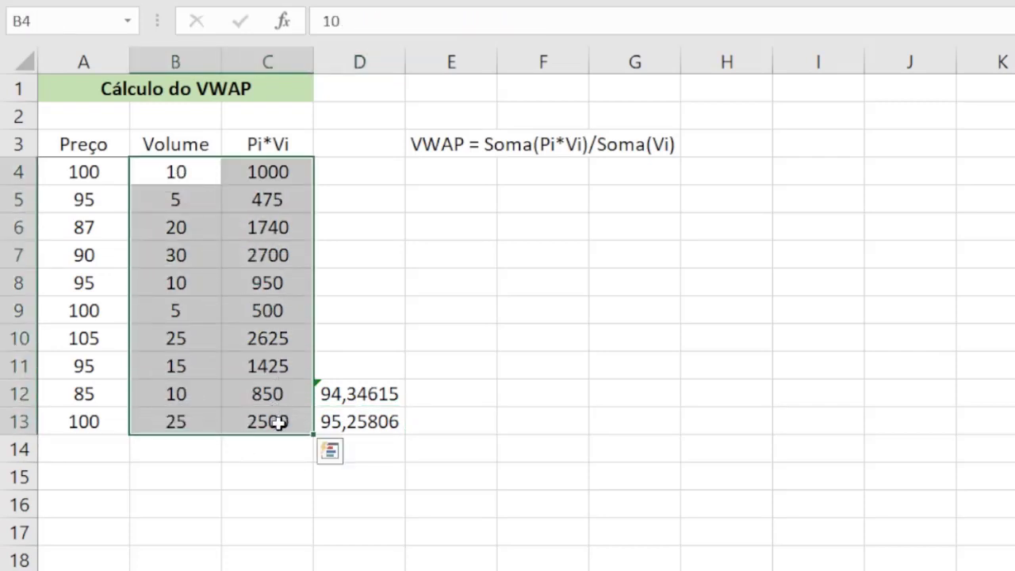
click(293, 473)
Step: Add another trade in row 14 with price 95 and volume 10, and check its product formula in C14
click(109, 440)
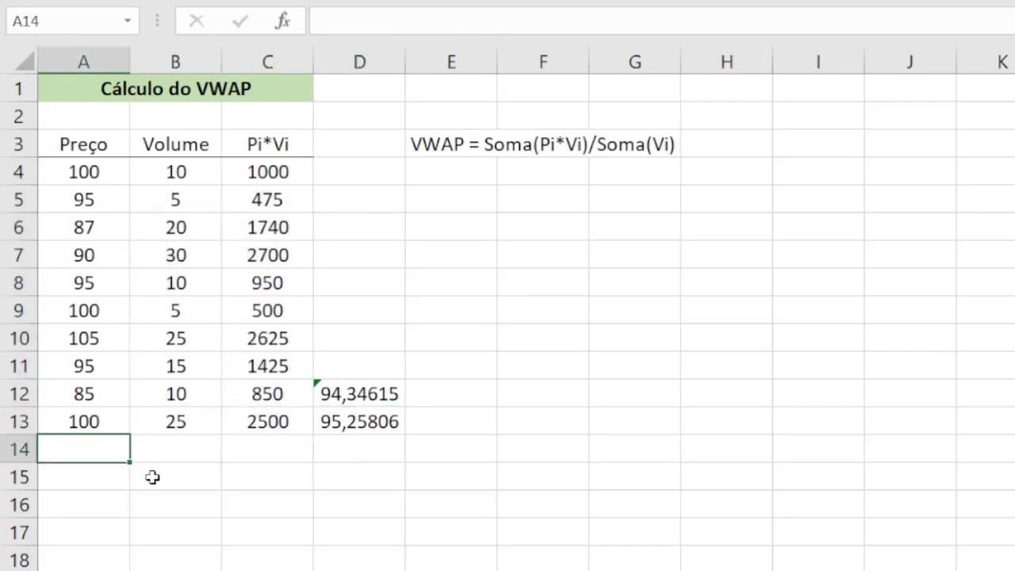
text(95)
key(Return)
key(Up)
key(Right)
text(10)
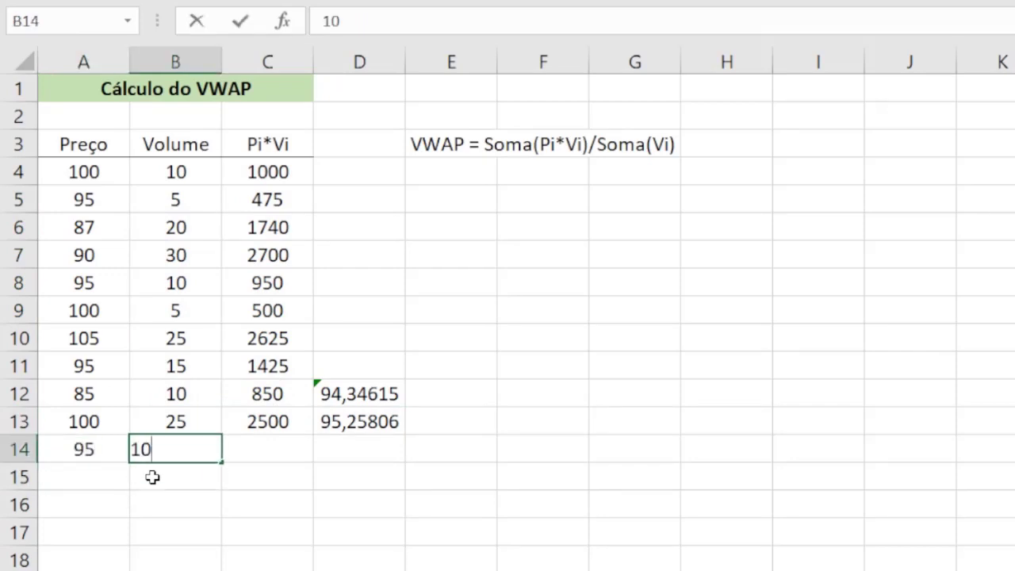
key(Return)
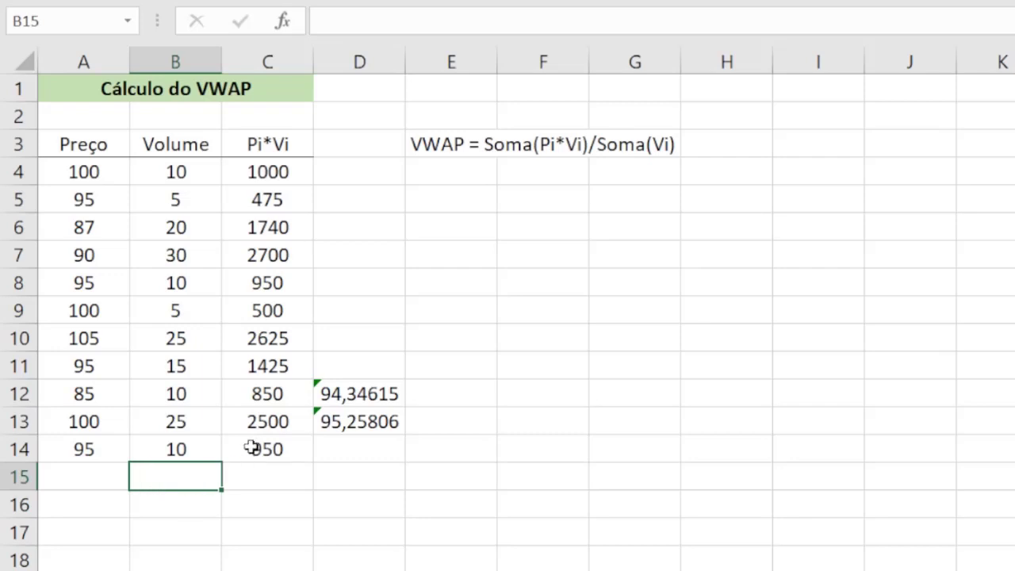
click(249, 447)
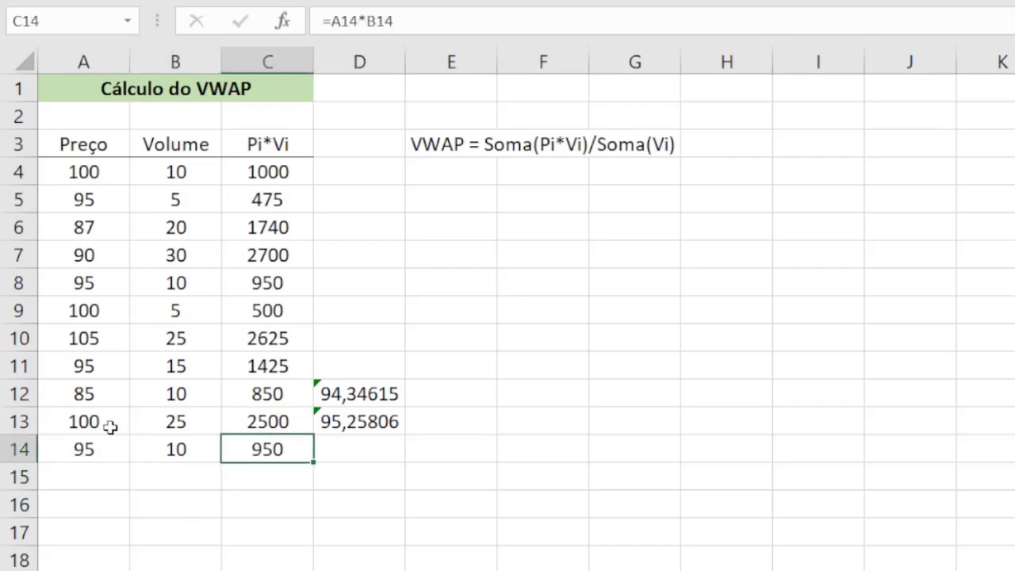
Step: Copy the VWAP formula from D13 down to D14
click(359, 448)
click(337, 421)
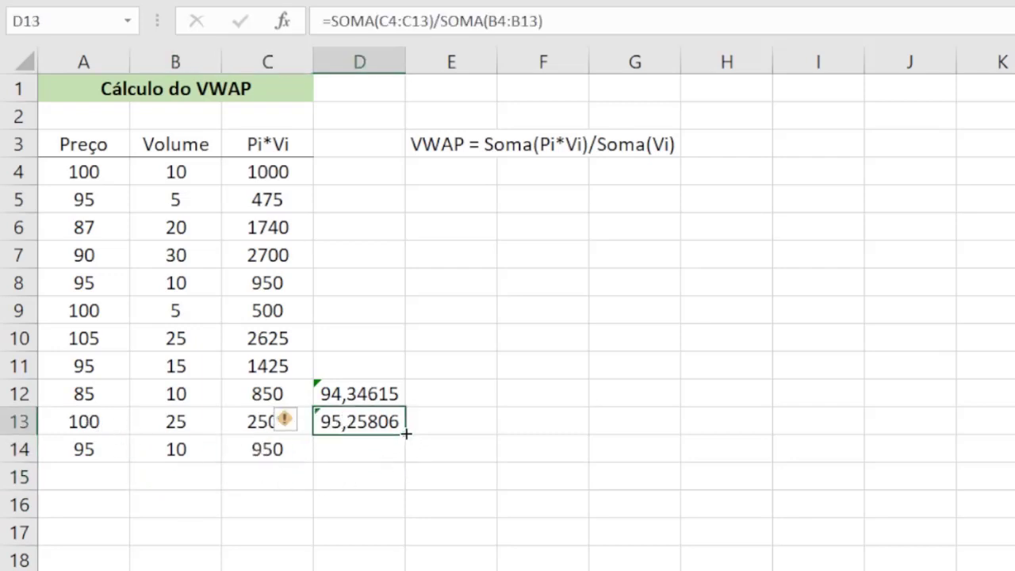
drag(406, 435, 376, 450)
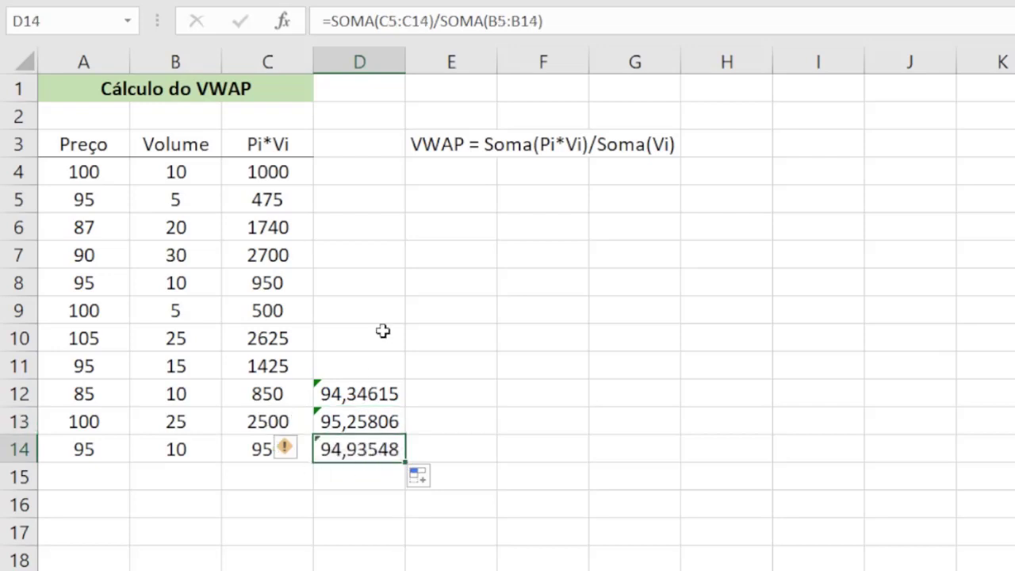
Step: Extend the sum ranges in the D14 VWAP formula to start at row 4, covering B4:B14 and C4:C14
click(437, 20)
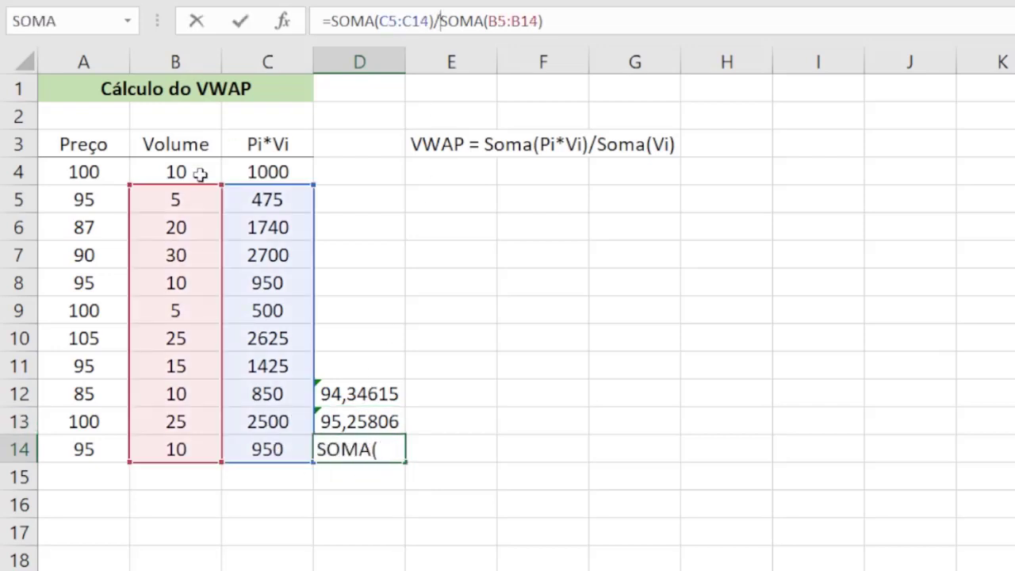
click(125, 180)
drag(131, 185, 130, 163)
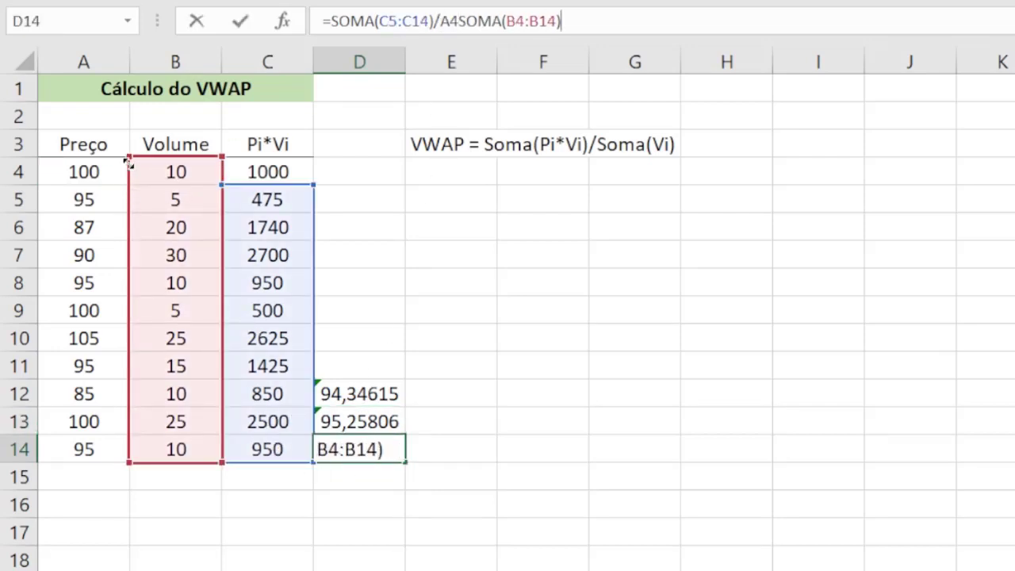
drag(223, 184, 227, 167)
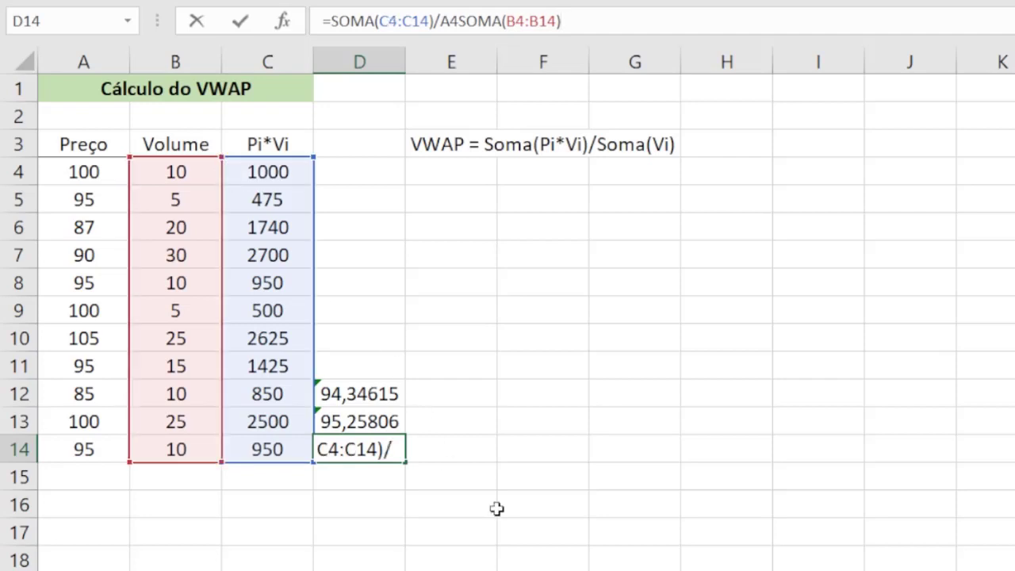
click(451, 444)
click(377, 450)
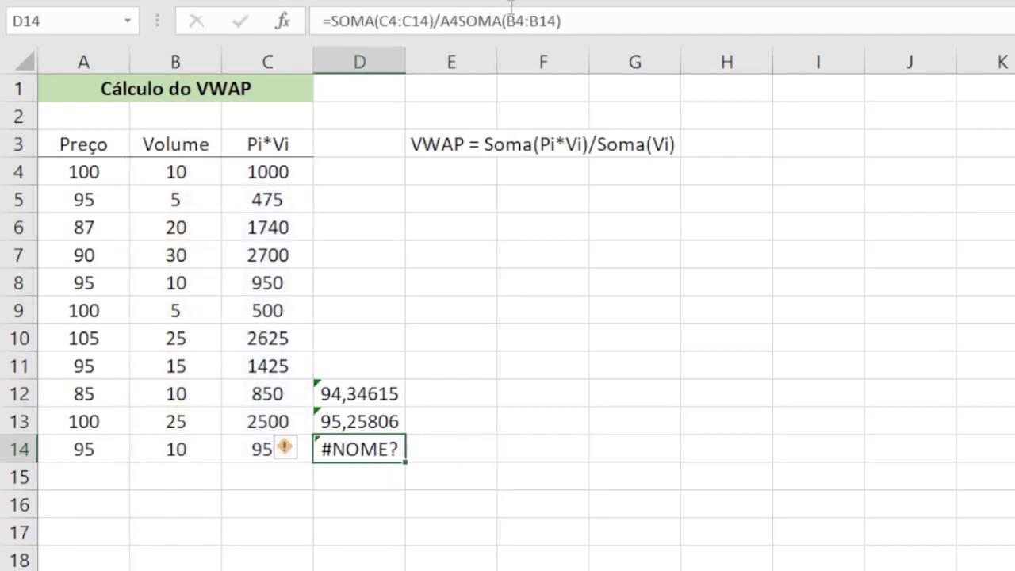
Step: Remove the stray A4 reference from the D14 formula so it reads =SOMA(C4:C14)/SOMA(B4:B14), and review the cell
click(457, 24)
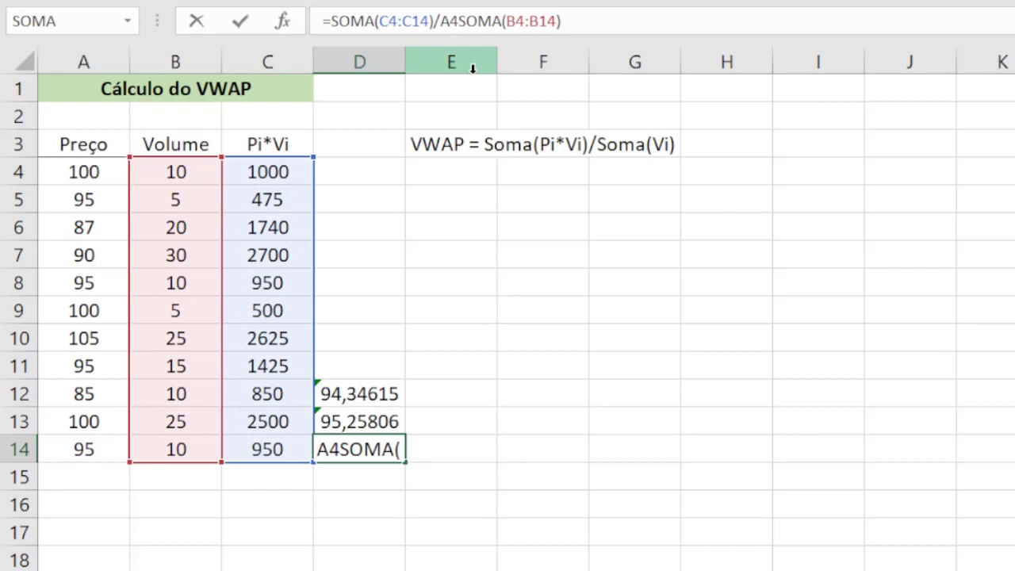
key(BackSpace)
key(BackSpace)
key(Return)
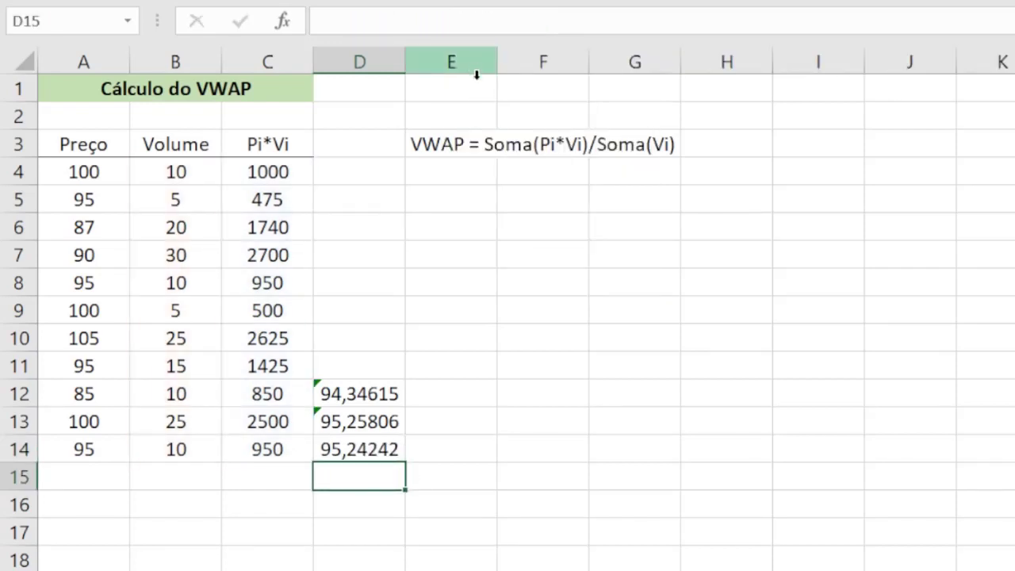
click(343, 448)
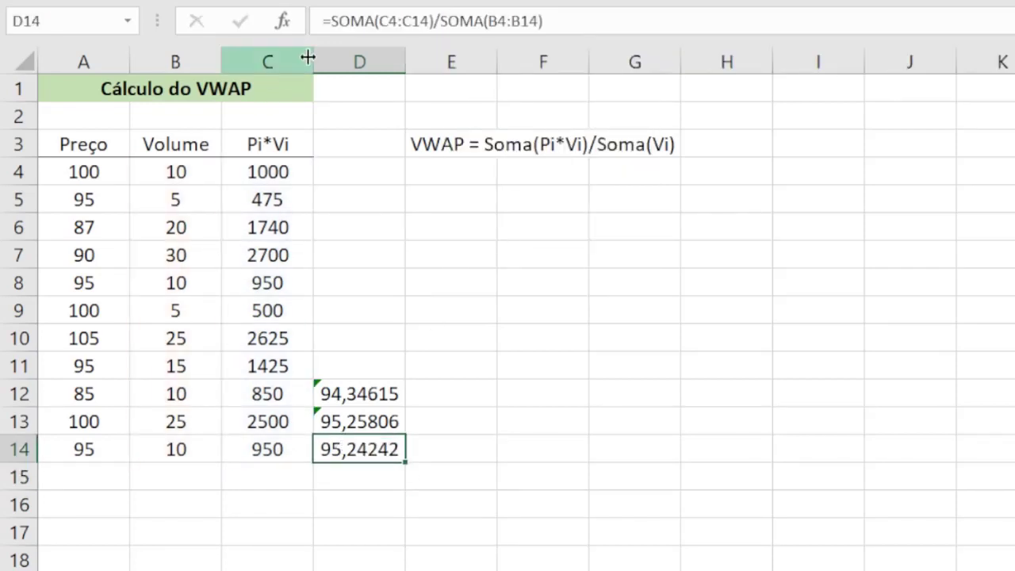
click(438, 477)
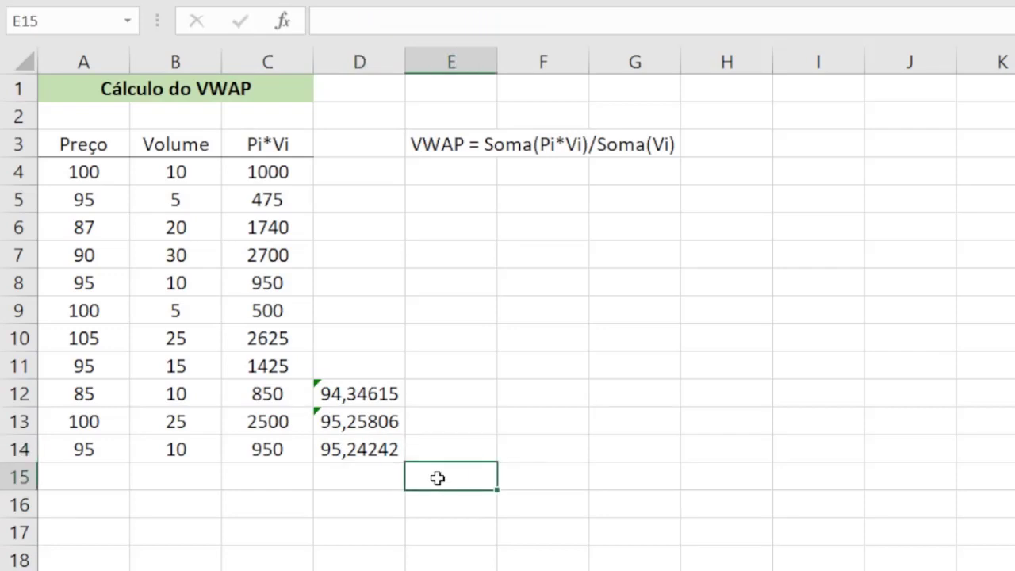
click(362, 452)
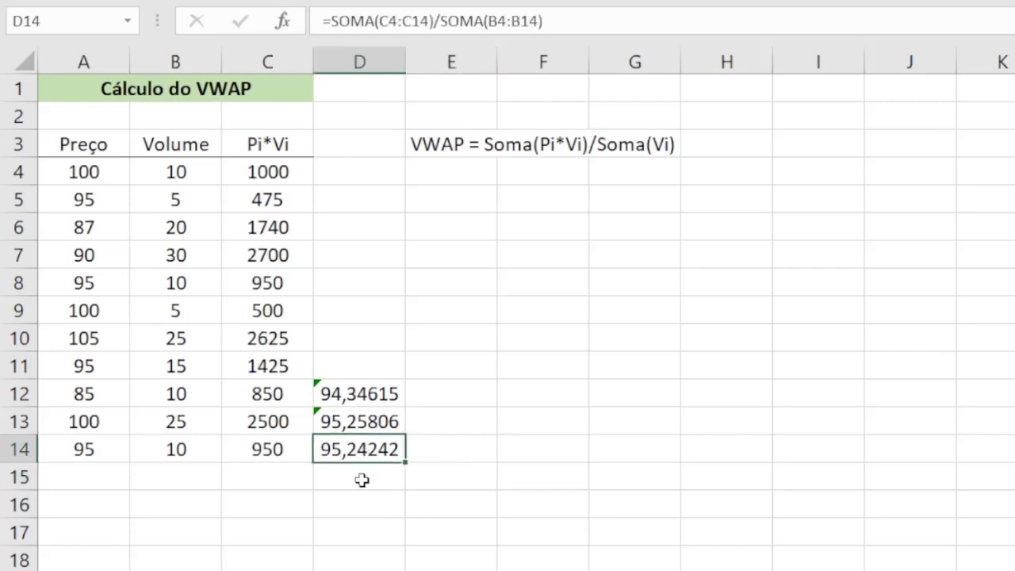